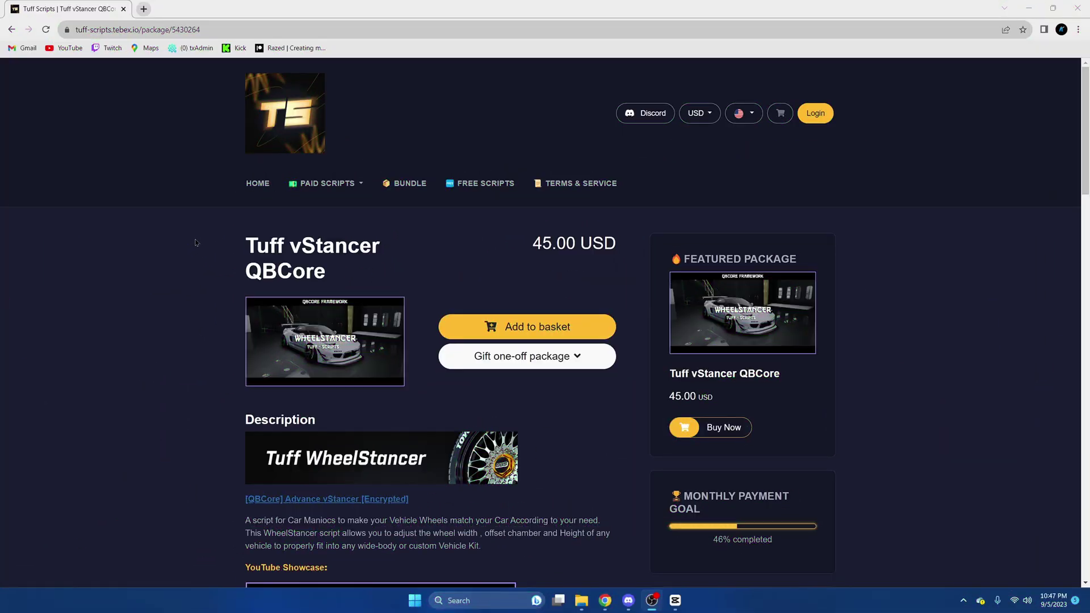
# Scroll the Tuff vStancer QBCore page past its features to the car gallery and Dependencies
pyautogui.scroll(-4, 231, 252)
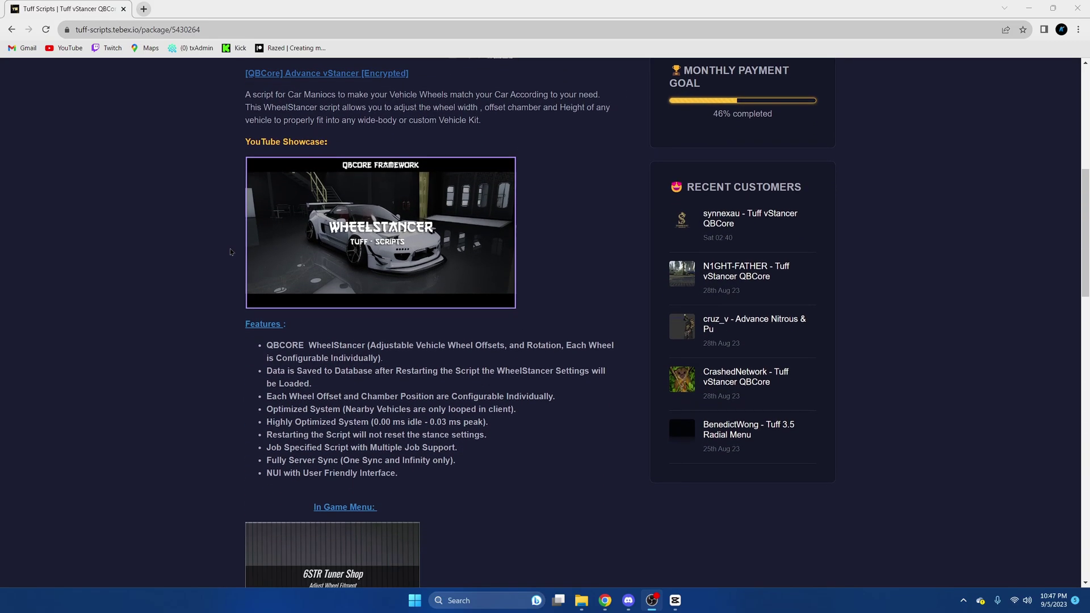
pyautogui.scroll(-7, 230, 251)
pyautogui.scroll(-7, 230, 252)
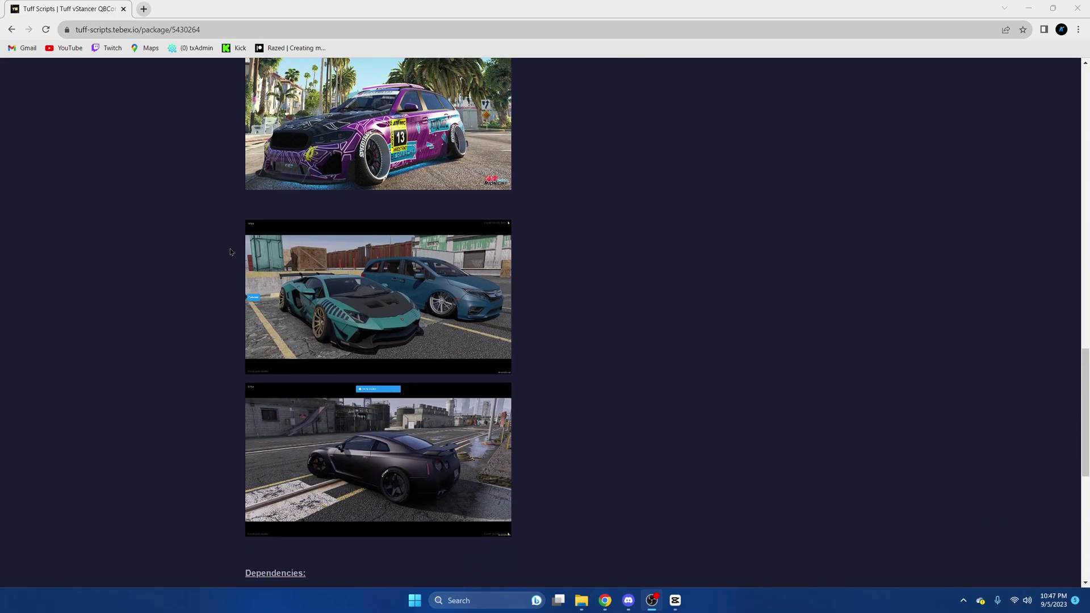
pyautogui.scroll(-6, 230, 251)
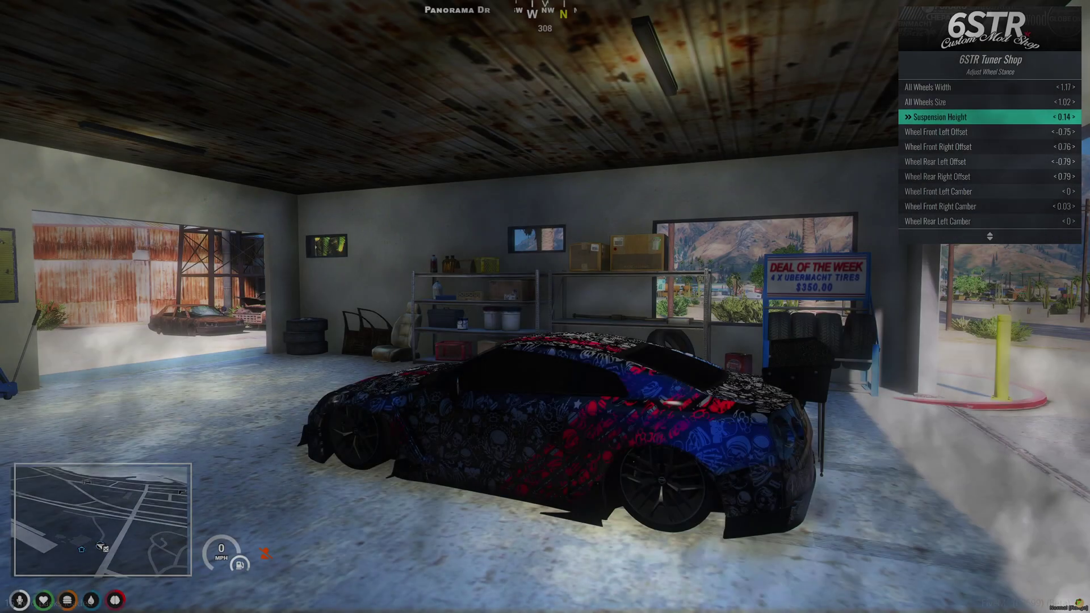
# Lower the car's suspension and push the front-left wheel offset out to -0.84
pyautogui.press('Left')
pyautogui.press('Left')
pyautogui.press('Left')
pyautogui.press('Left')
pyautogui.press('Left')
pyautogui.press('Left')
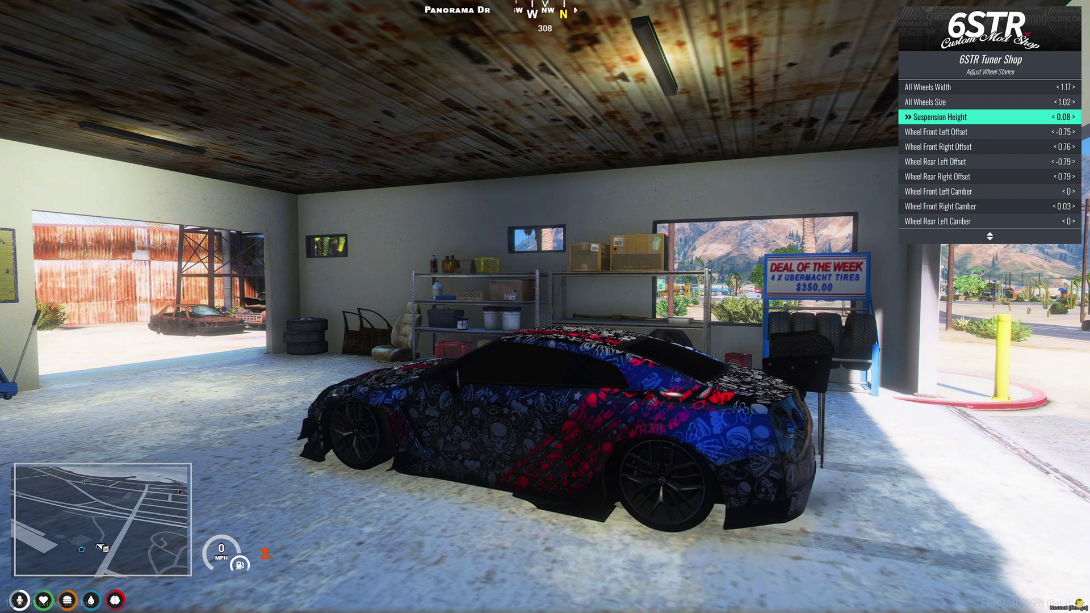
pyautogui.press('Down')
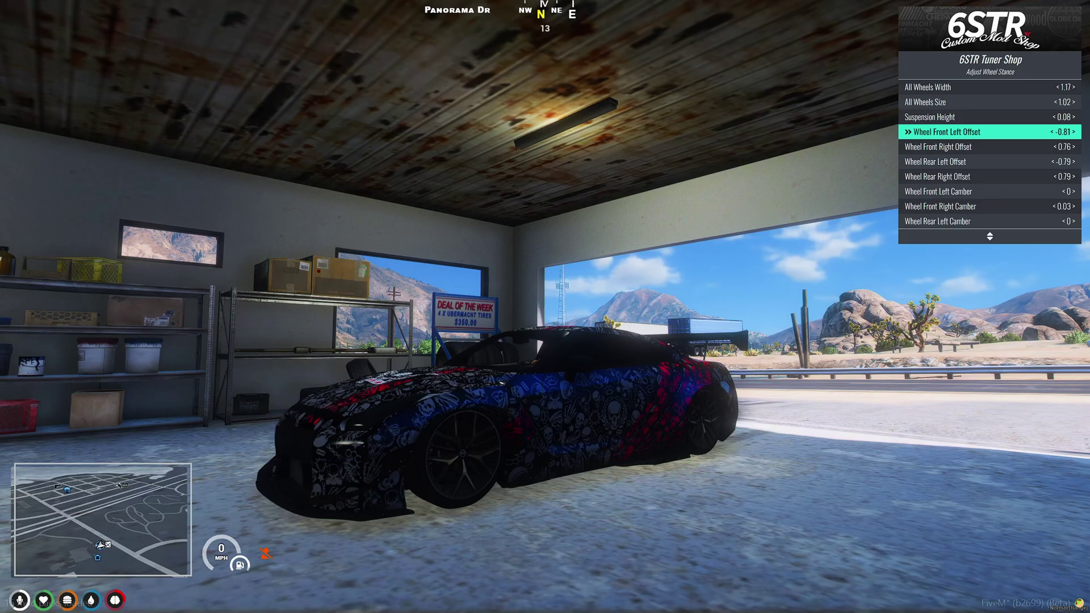
pyautogui.press('Left')
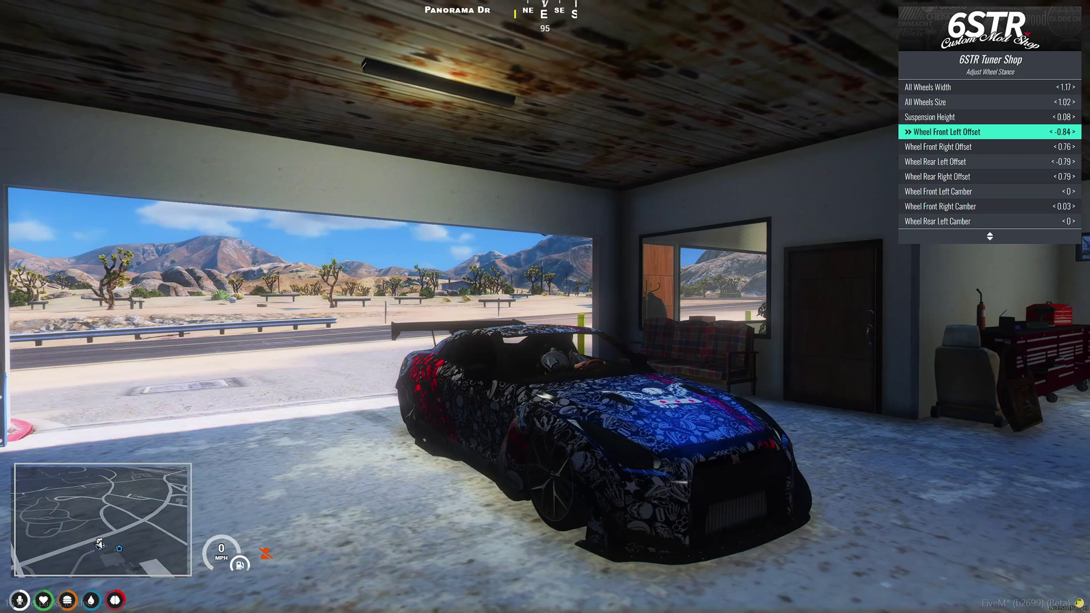
pyautogui.press('Down')
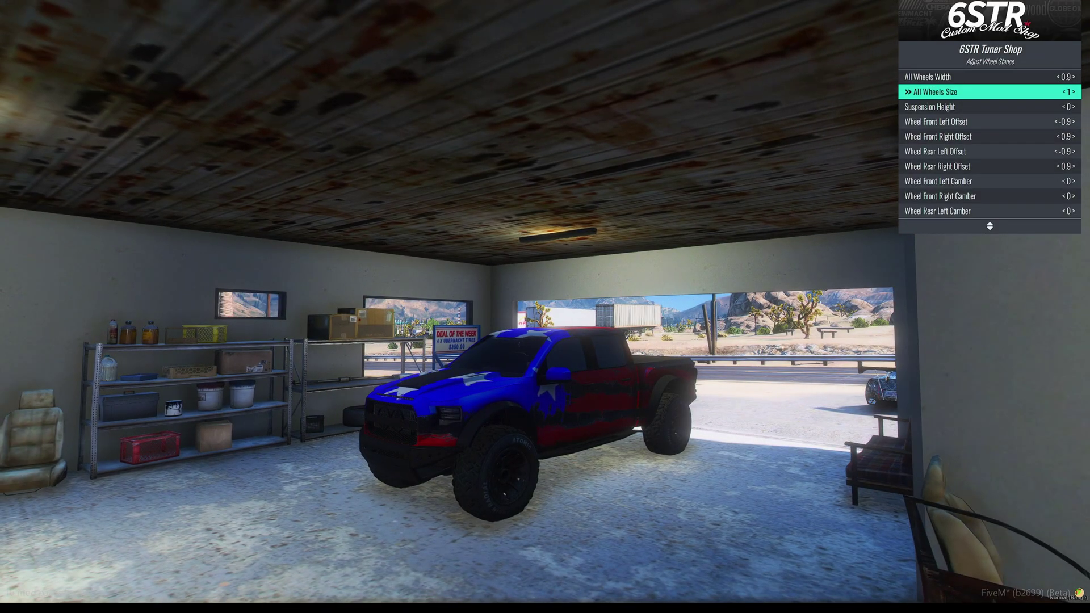
# Enlarge the truck's wheels to size 1.01 and adjust its suspension height
pyautogui.press('Right')
pyautogui.press('Down')
pyautogui.press('Right')
pyautogui.press('Right')
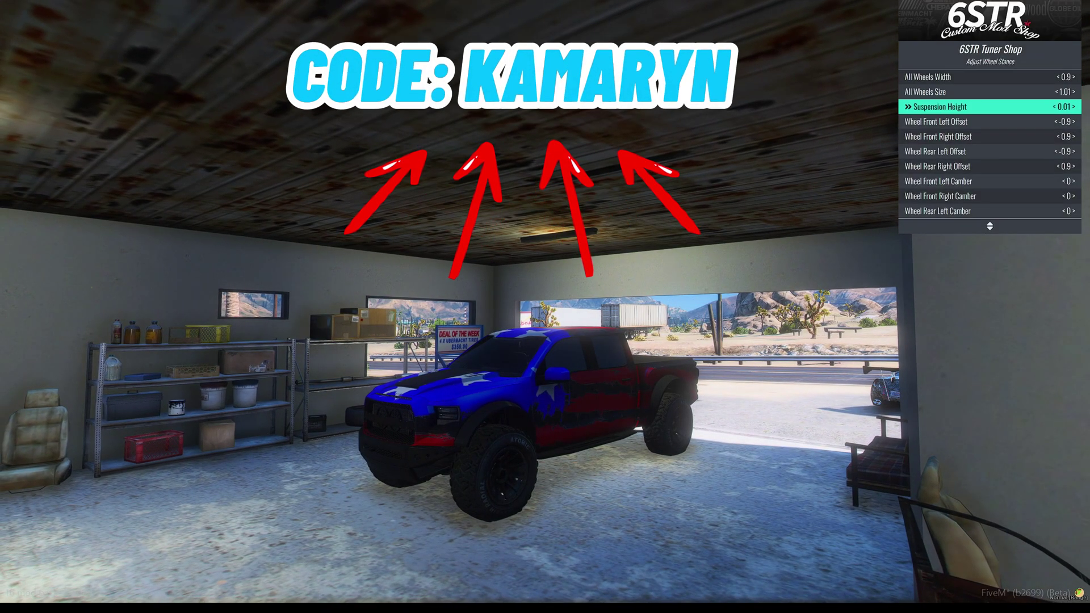
pyautogui.press('Left')
pyautogui.press('Left')
pyautogui.press('Left')
pyautogui.press('Left')
pyautogui.press('Left')
pyautogui.press('Left')
pyautogui.press('Left')
pyautogui.press('Left')
pyautogui.press('Left')
pyautogui.press('Left')
pyautogui.press('Left')
pyautogui.press('Left')
pyautogui.press('Left')
pyautogui.press('Left')
pyautogui.press('Left')
pyautogui.press('Left')
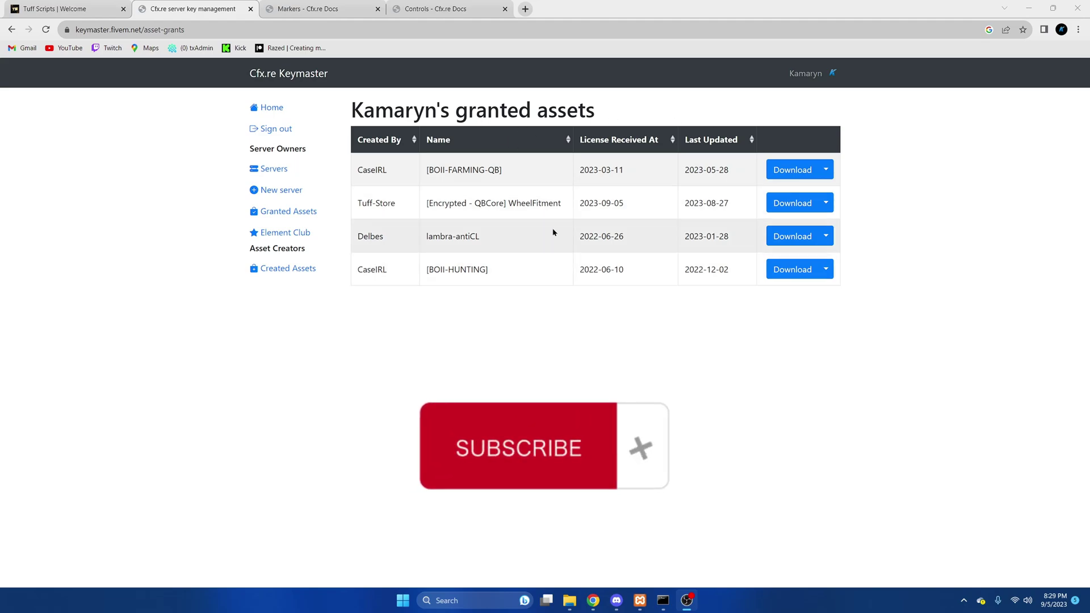
# Download the Tuff-Store WheelFitment zip and bring the QBCoreFramework folder window forward
pyautogui.click(787, 205)
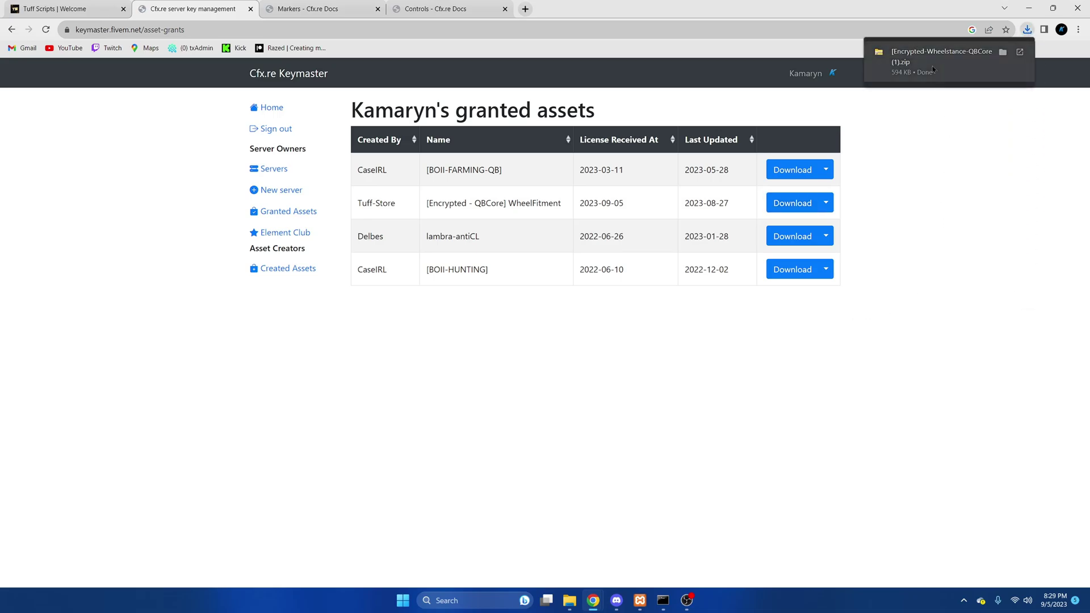
pyautogui.moveTo(569, 601)
pyautogui.click(499, 553)
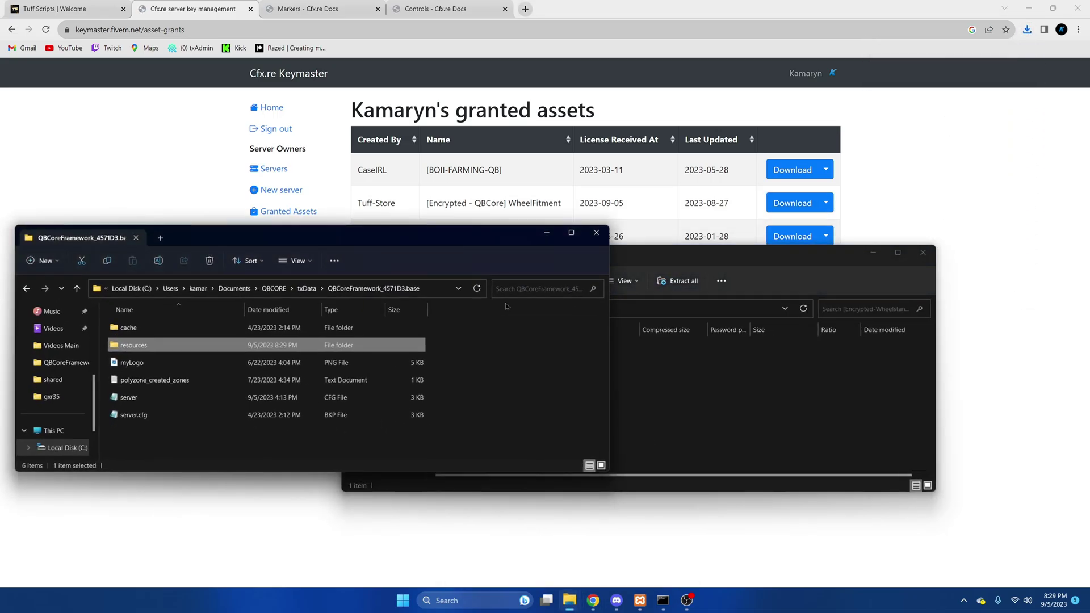
# Copy the [wheelstance] folder from the downloaded archive into the server's resources folder
pyautogui.doubleClick(236, 343)
pyautogui.click(694, 390)
pyautogui.moveTo(540, 264); pyautogui.dragTo(731, 238)
pyautogui.moveTo(658, 324); pyautogui.dragTo(487, 370)
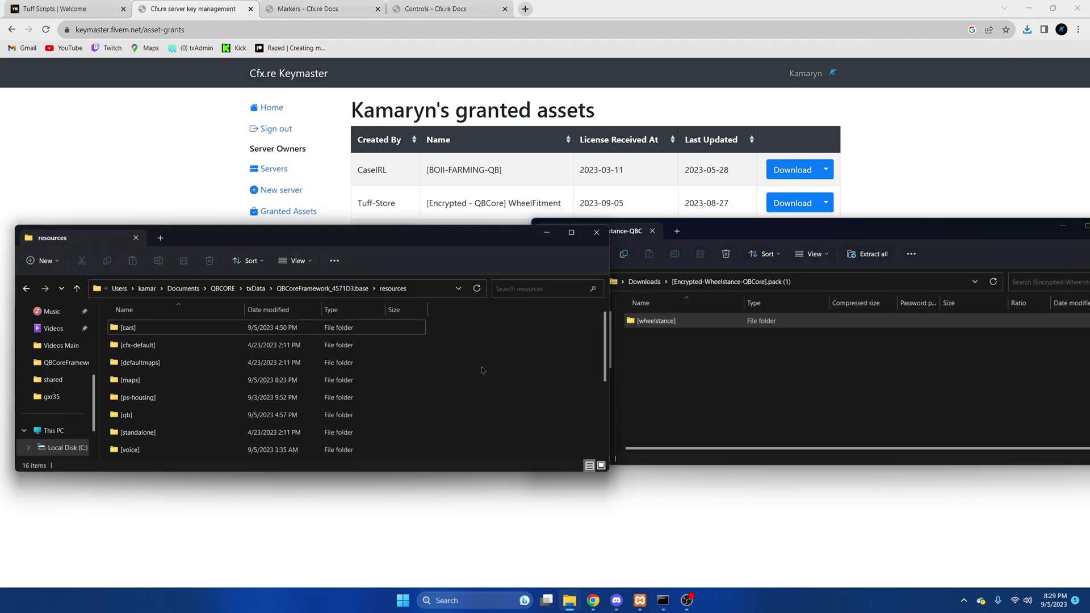
# Open the server's server.cfg in Visual Studio Code
pyautogui.click(322, 288)
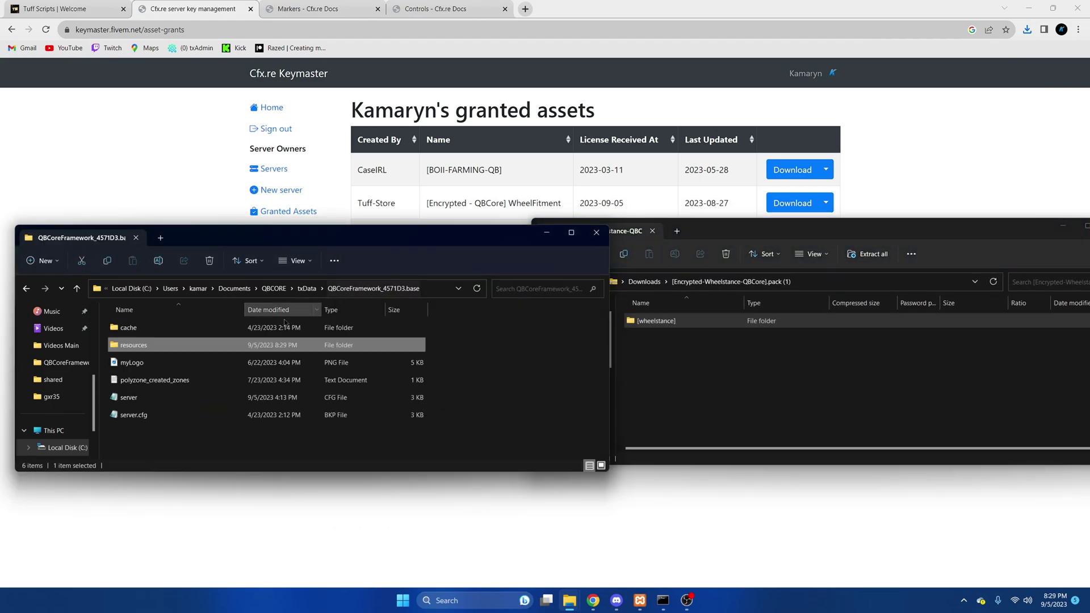
pyautogui.rightClick(173, 399)
pyautogui.moveTo(306, 242)
pyautogui.click(349, 247)
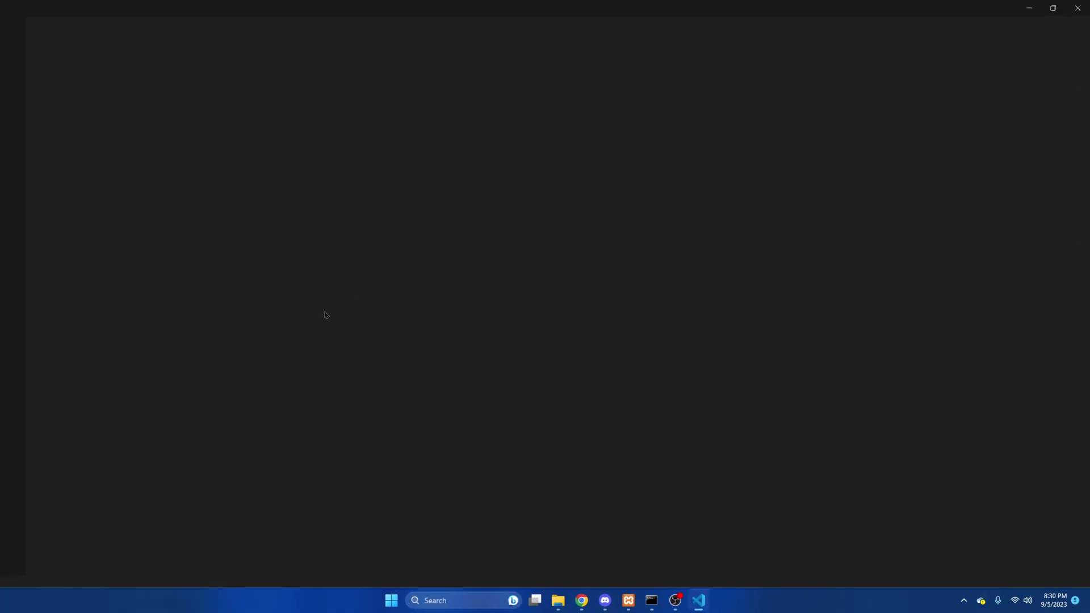
# Add an 'ensure [wheelstance]' line below 'ensure [cars]' in server.cfg and save it
pyautogui.scroll(-9, 288, 324)
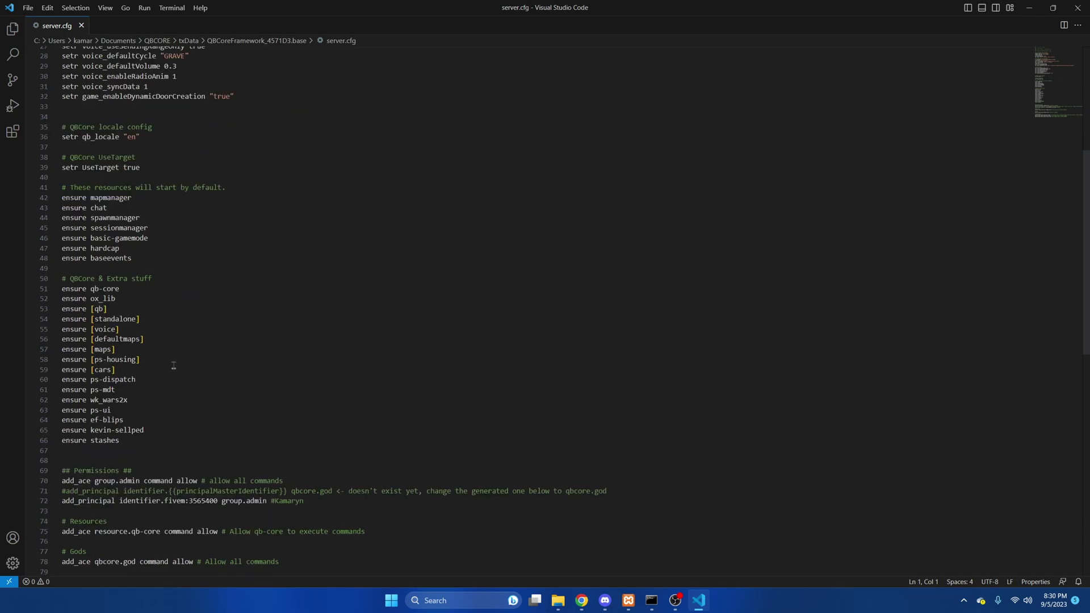
pyautogui.press('Return')
pyautogui.write('ensure [wheelstance')
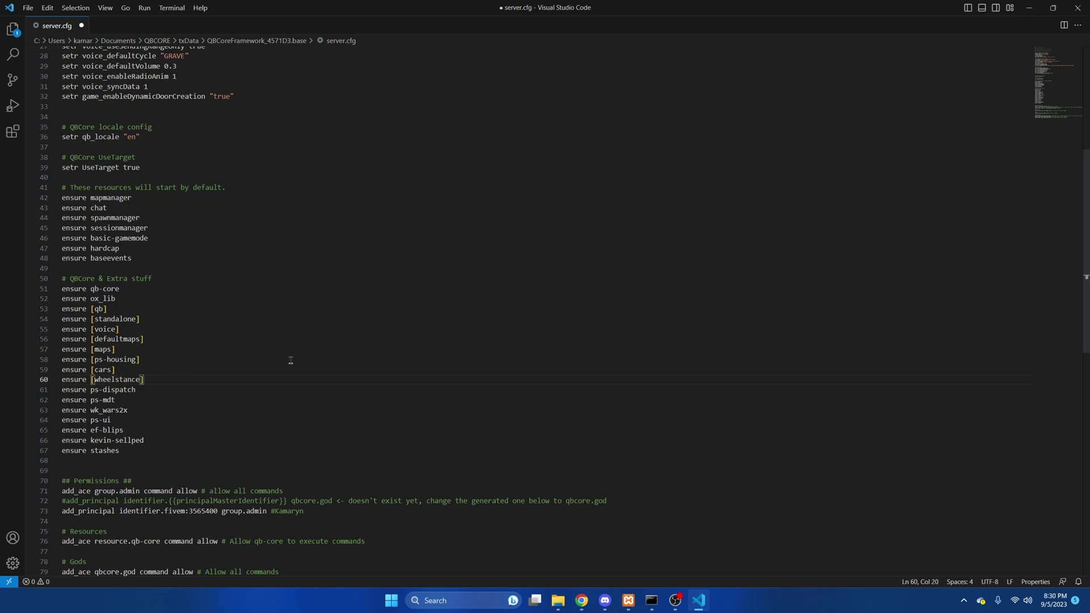
pyautogui.click(27, 8)
pyautogui.click(91, 177)
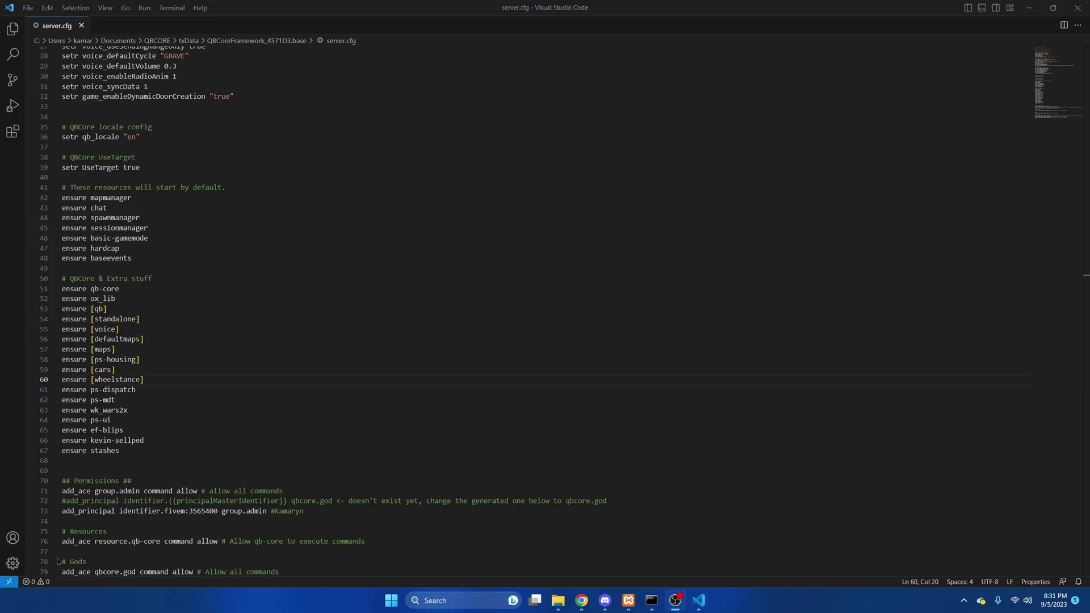
pyautogui.click(482, 600)
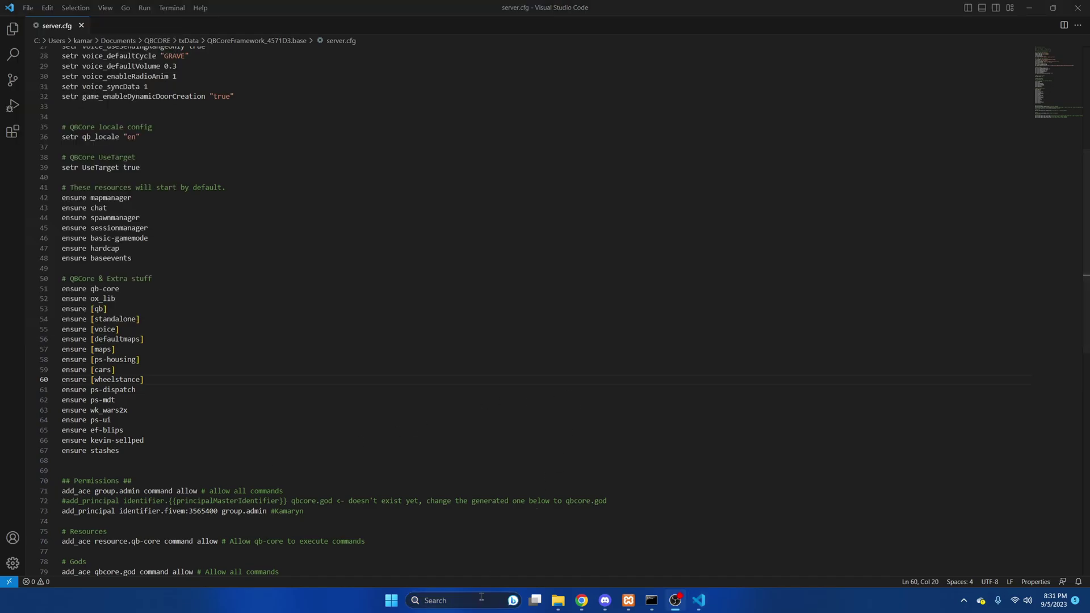
# Launch HeidiSQL and connect to the local qbcore database
pyautogui.write('hei')
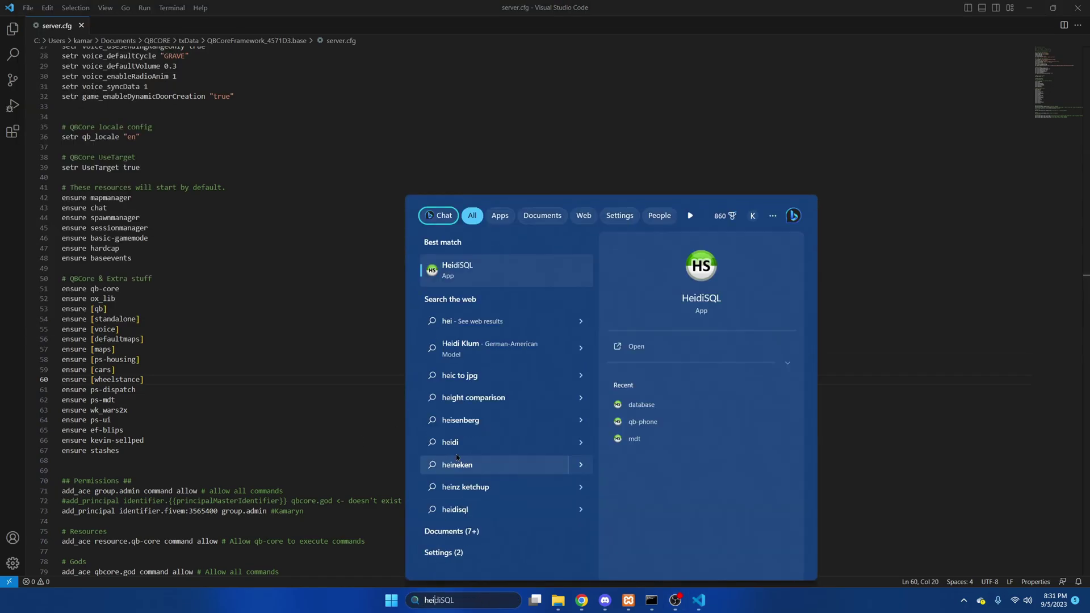
pyautogui.click(499, 277)
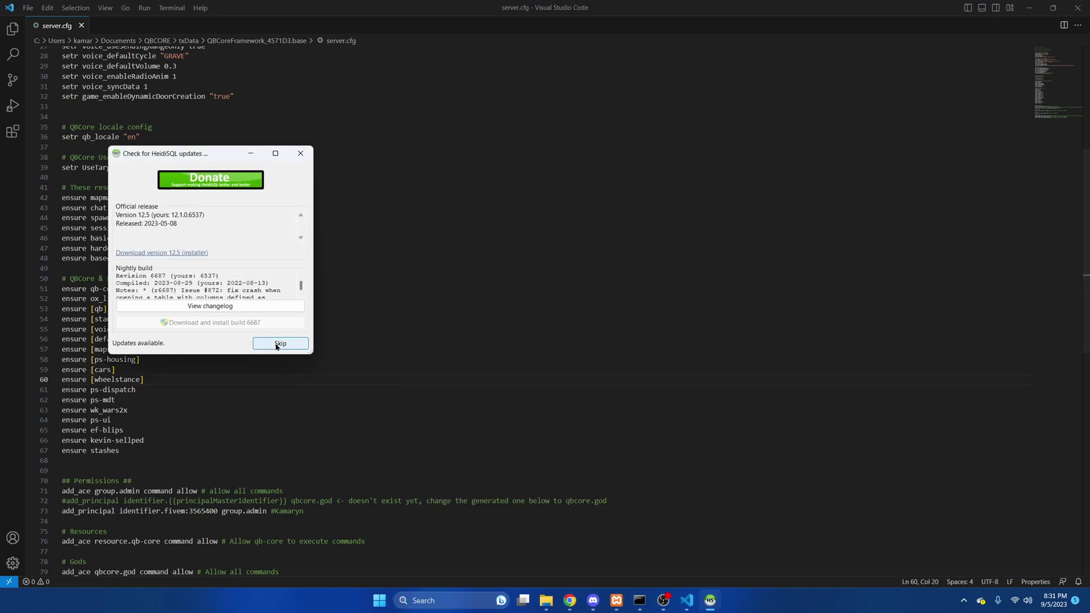
pyautogui.click(682, 416)
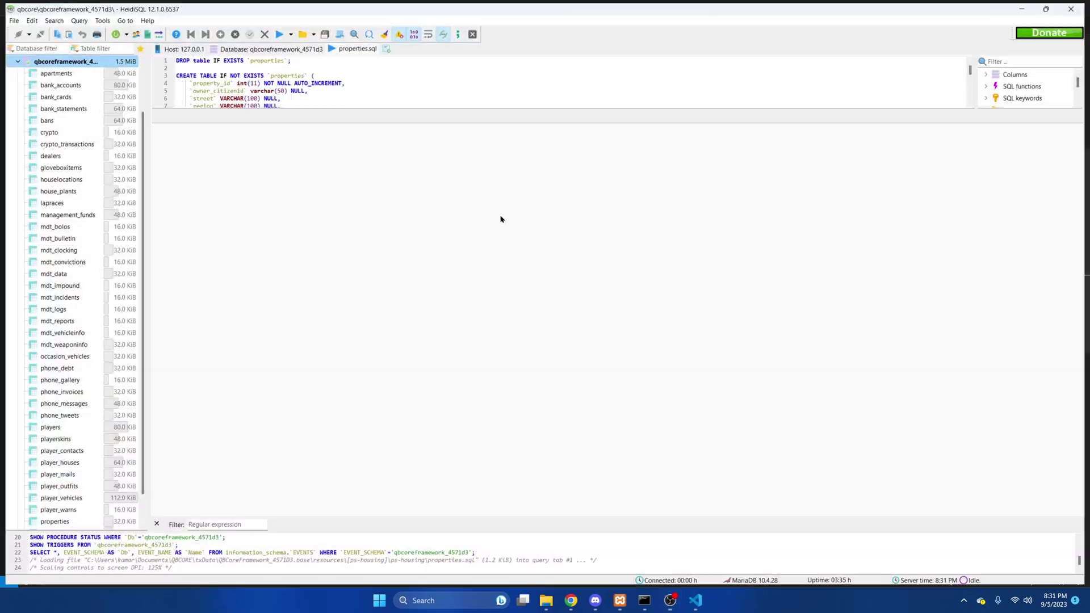
# Load qb-wheelstancer/sql/stancer.sql and execute it to add the stance_value column
pyautogui.click(303, 33)
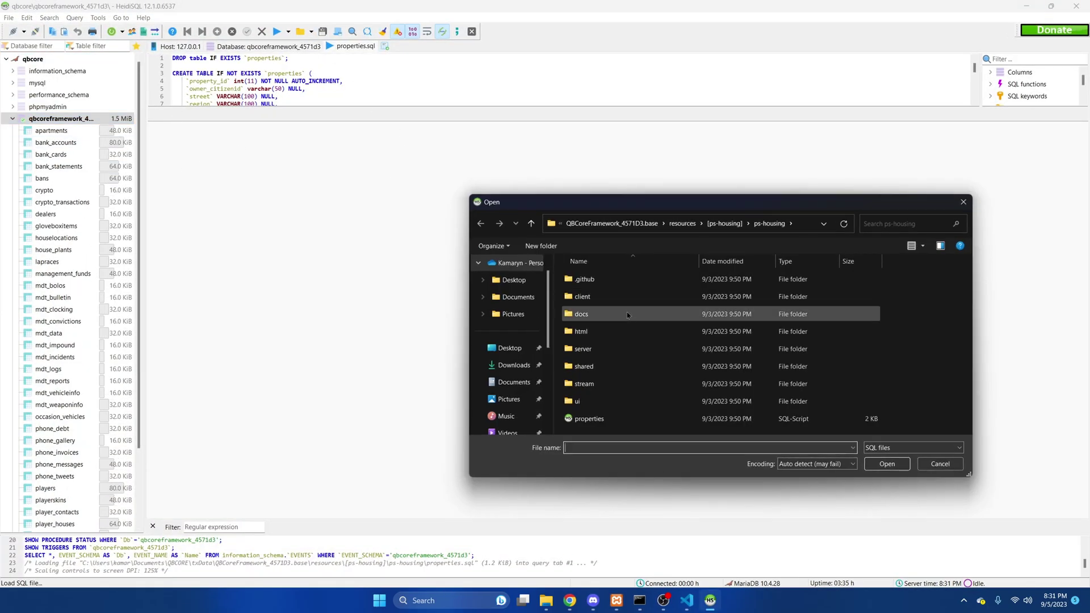
pyautogui.click(724, 223)
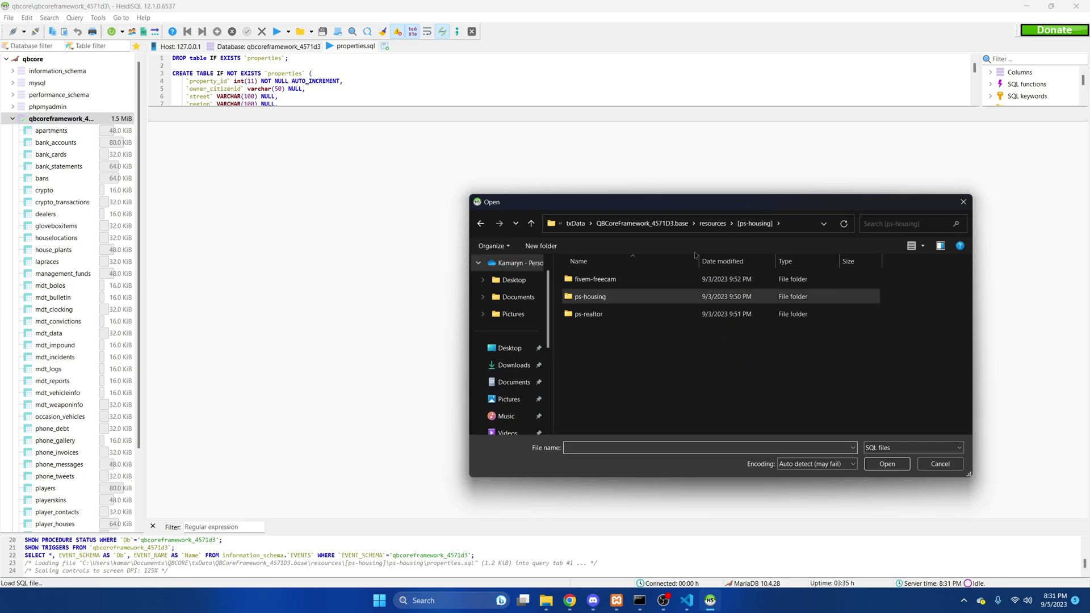
pyautogui.click(713, 224)
pyautogui.scroll(-3, 651, 321)
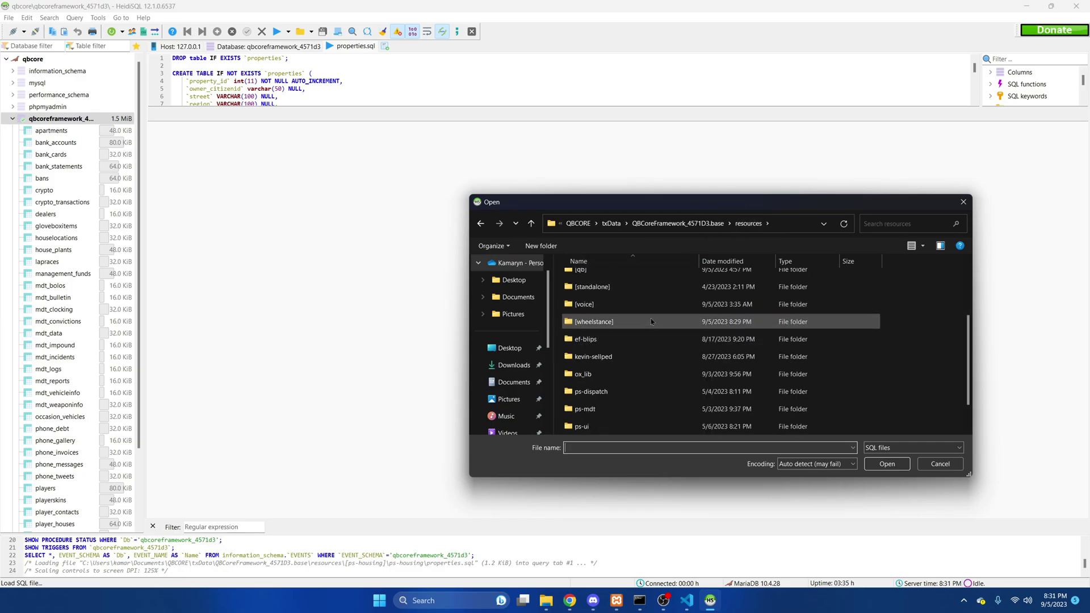
pyautogui.doubleClick(651, 321)
pyautogui.doubleClick(633, 281)
pyautogui.doubleClick(616, 348)
pyautogui.click(617, 281)
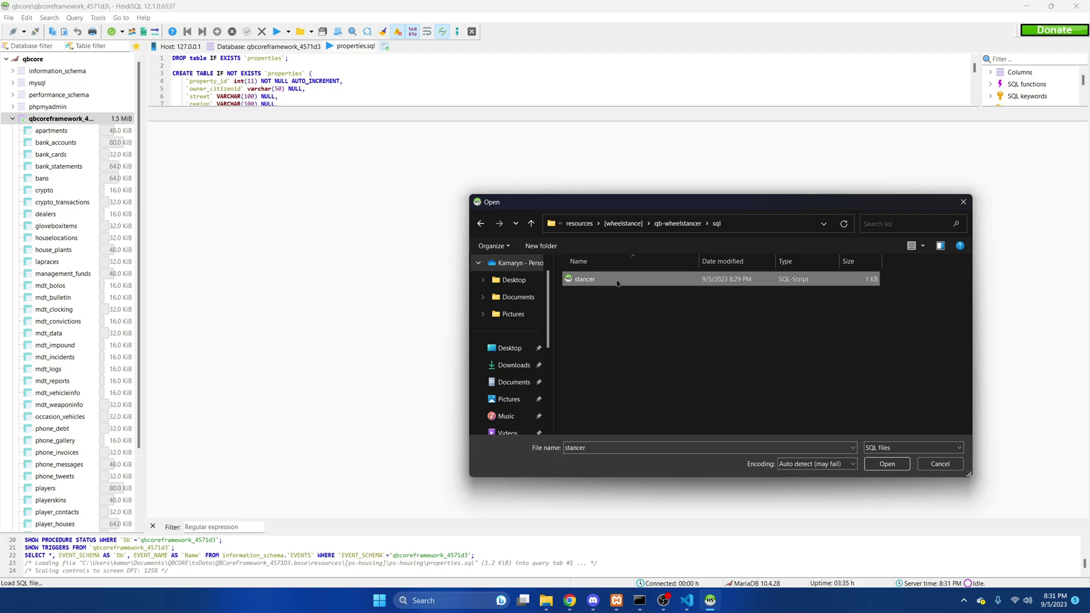
pyautogui.click(877, 464)
pyautogui.click(569, 327)
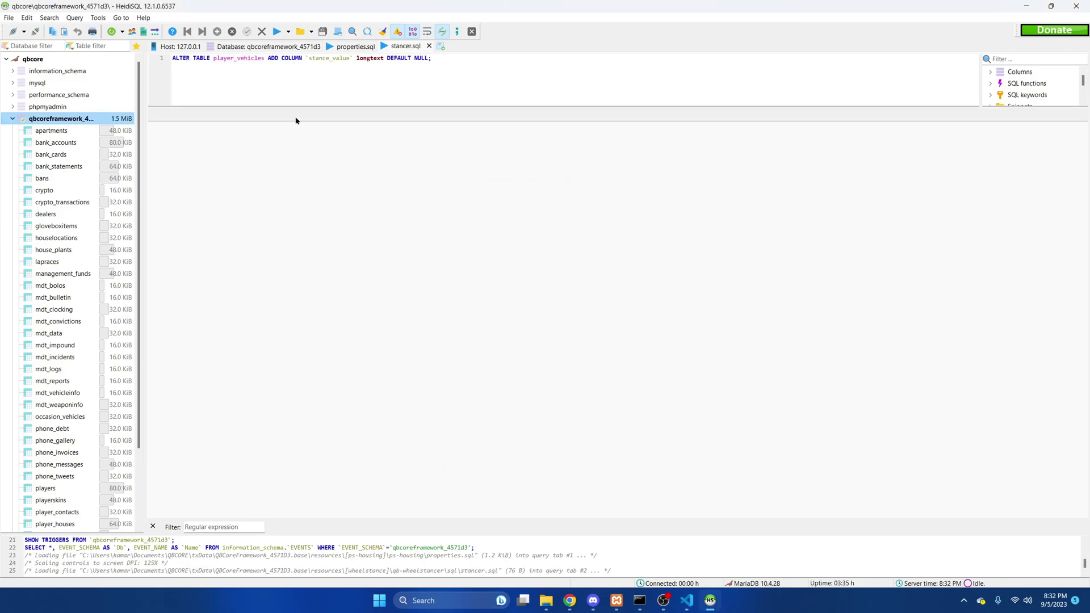
pyautogui.click(277, 31)
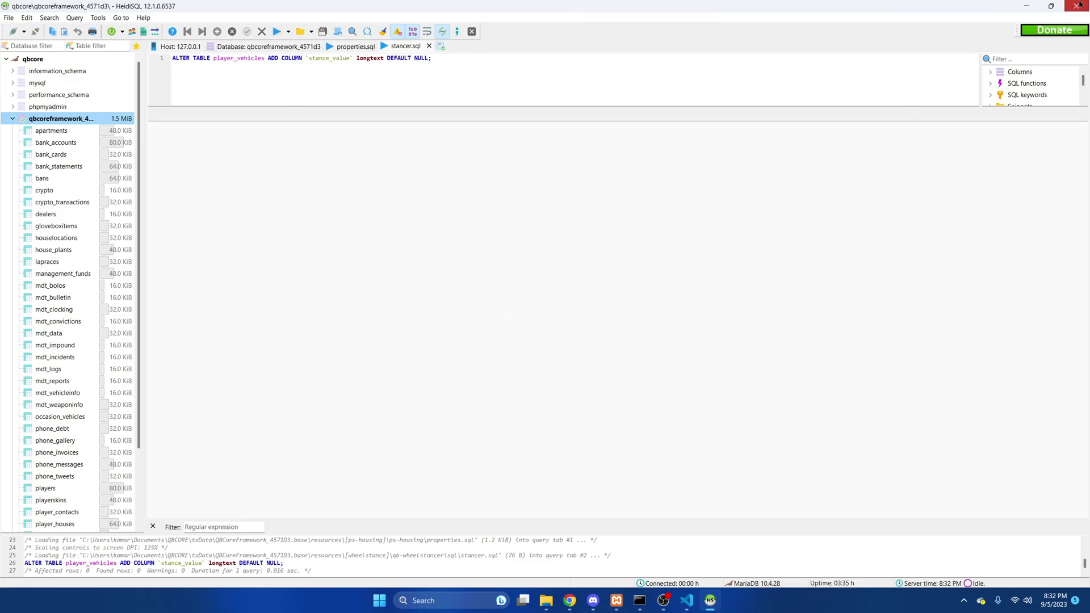
pyautogui.click(1080, 4)
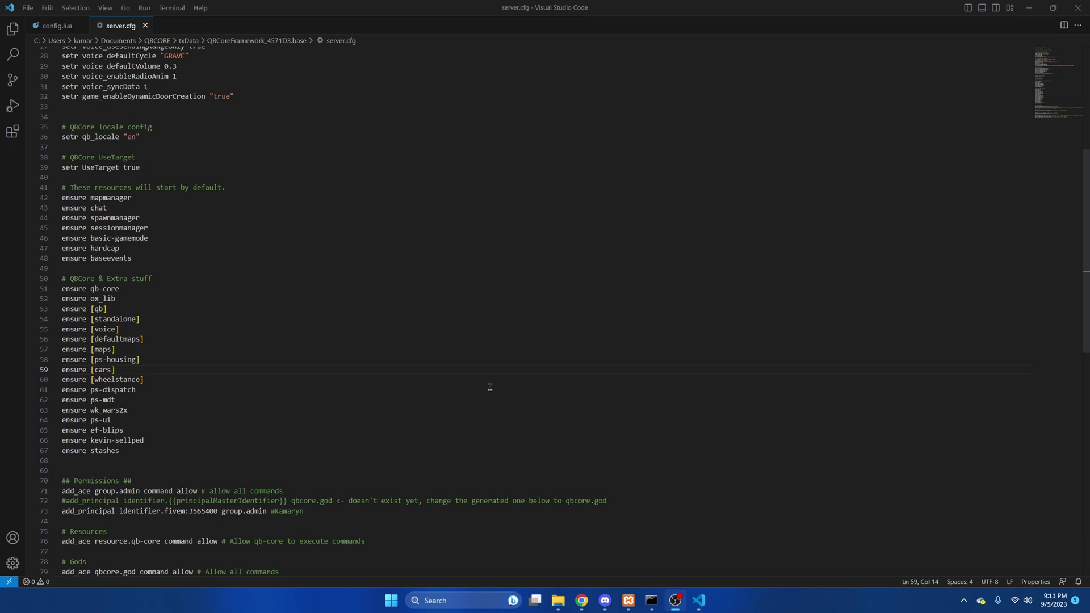
# Open resources/[wheelstance]/READ_ME_FIRST/Garages_Triggers/qb-garages_(Default) in Visual Studio Code
pyautogui.click(558, 600)
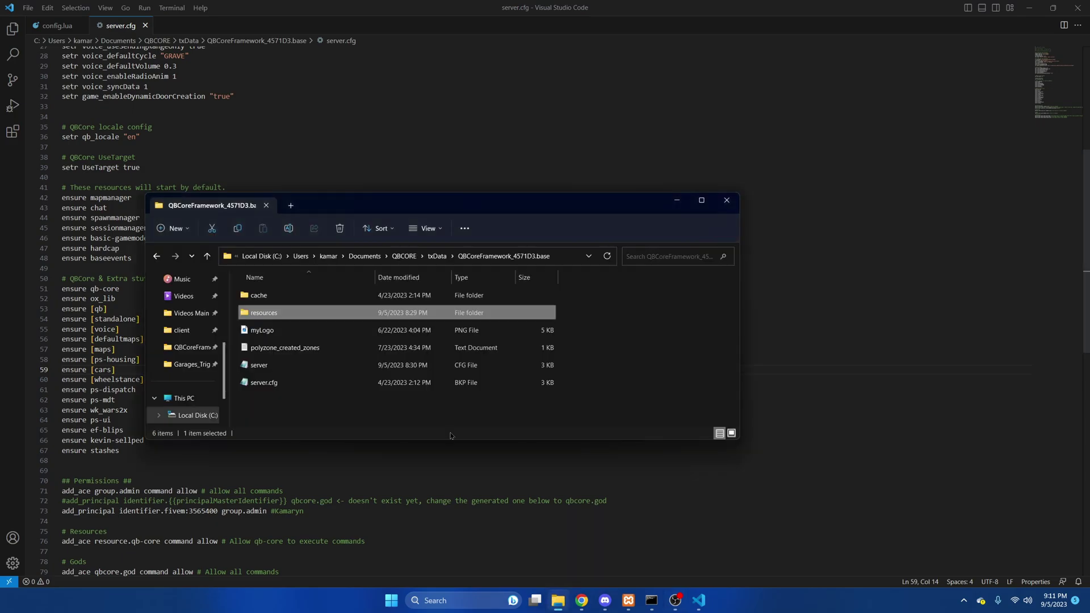
pyautogui.doubleClick(340, 312)
pyautogui.scroll(-1, 344, 343)
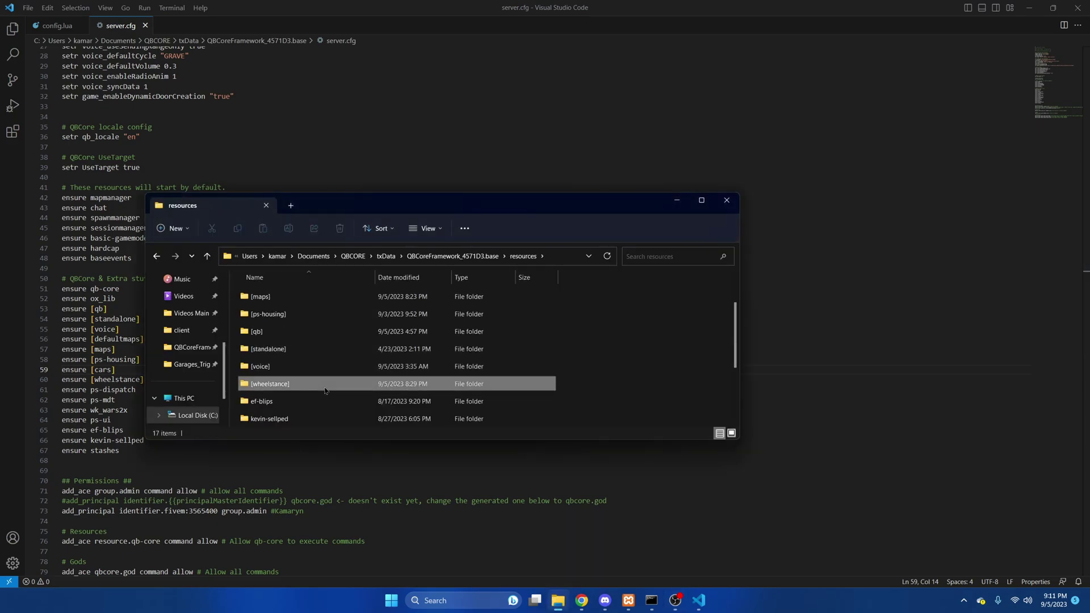
pyautogui.doubleClick(321, 382)
pyautogui.doubleClick(313, 320)
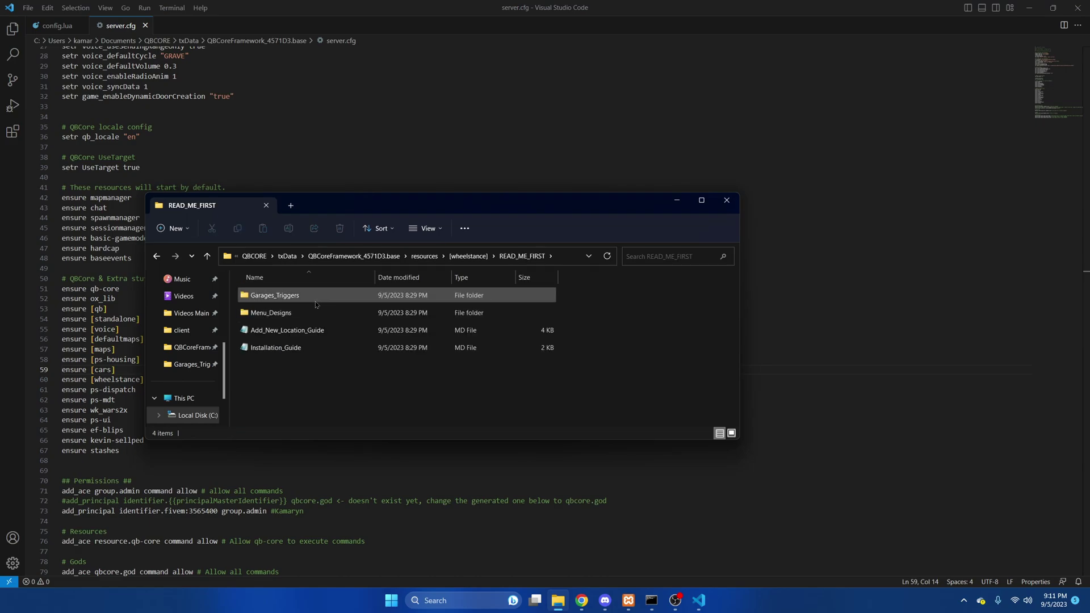
pyautogui.doubleClick(318, 295)
pyautogui.scroll(-2, 293, 335)
pyautogui.rightClick(295, 403)
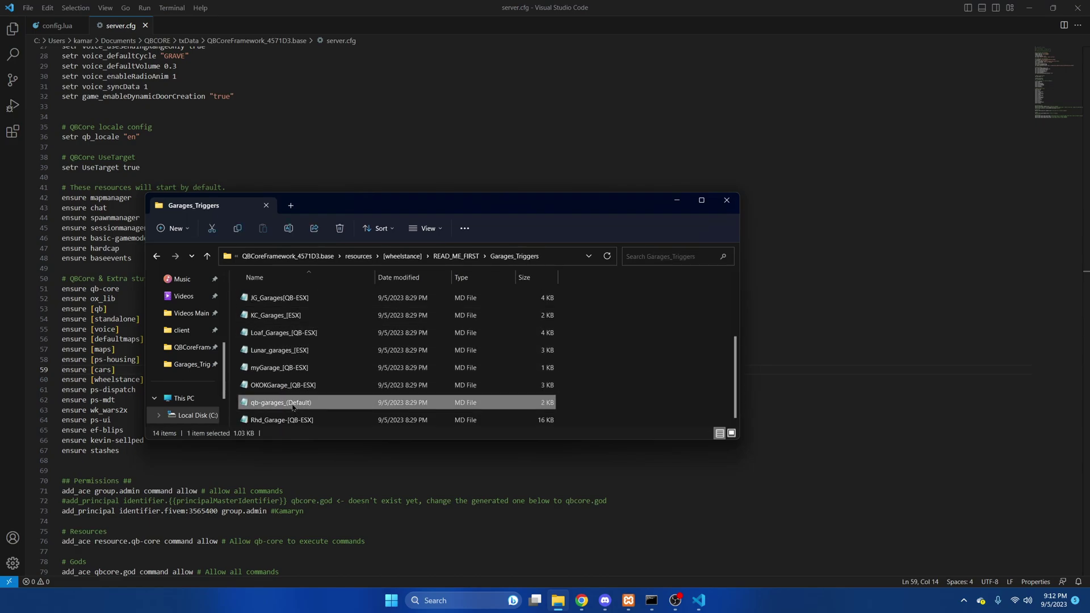
pyautogui.moveTo(364, 254)
pyautogui.click(487, 248)
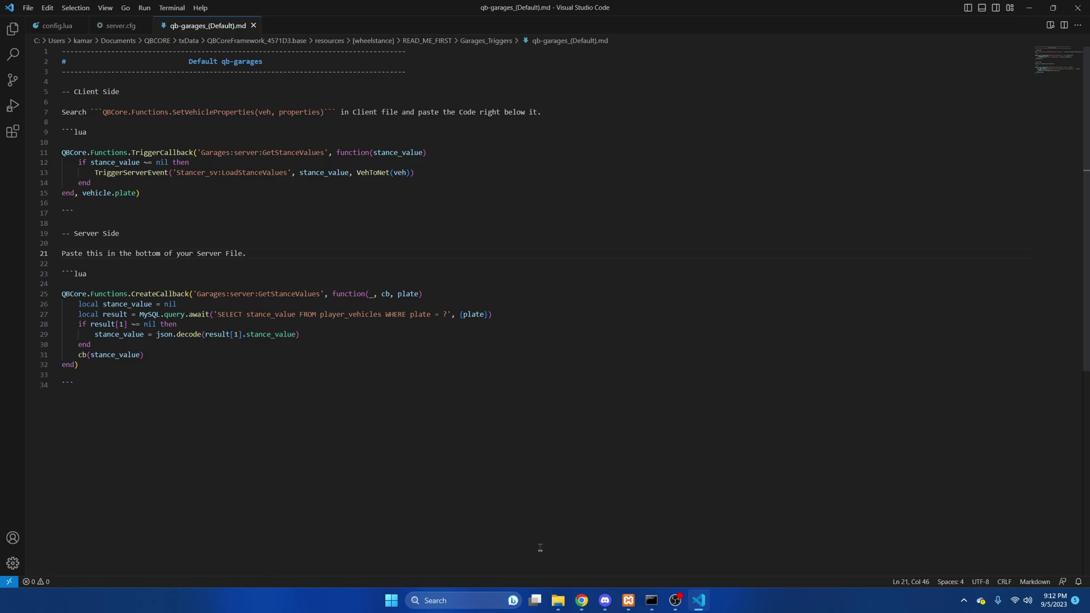
# Open [qb]/qb-garages/client/main.lua in Visual Studio Code
pyautogui.click(558, 601)
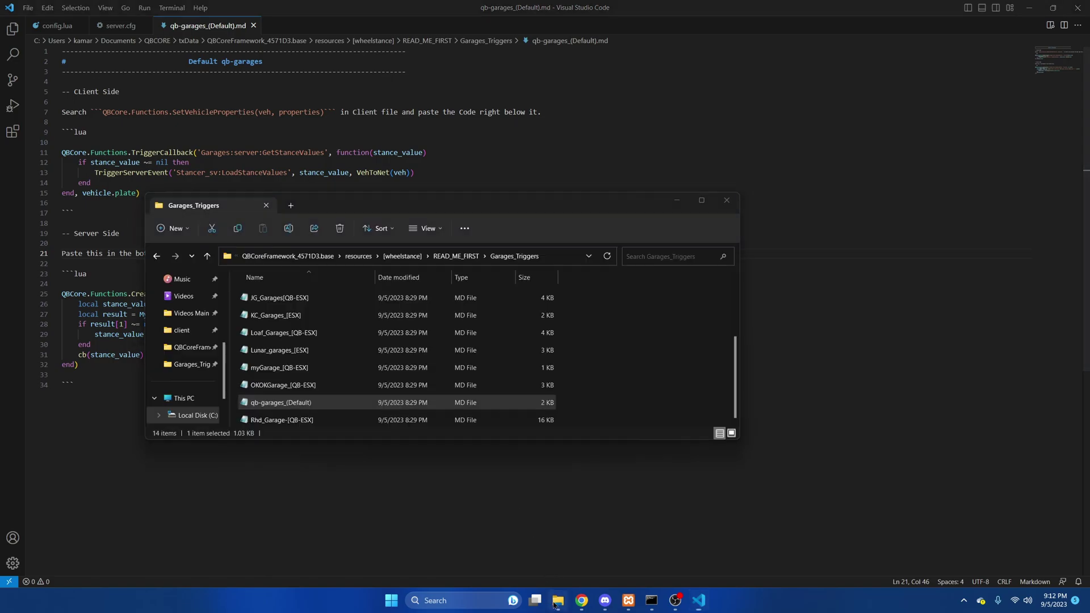
pyautogui.click(354, 257)
pyautogui.doubleClick(301, 360)
pyautogui.scroll(-1, 302, 364)
pyautogui.doubleClick(287, 384)
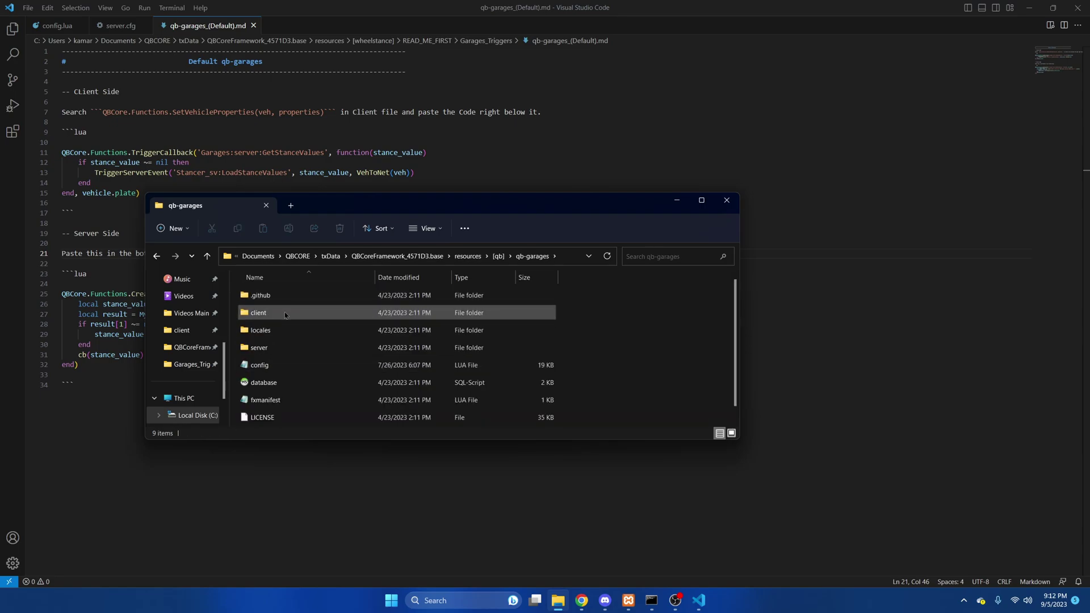
pyautogui.doubleClick(285, 313)
pyautogui.click(273, 295)
pyautogui.rightClick(285, 297)
pyautogui.moveTo(397, 347)
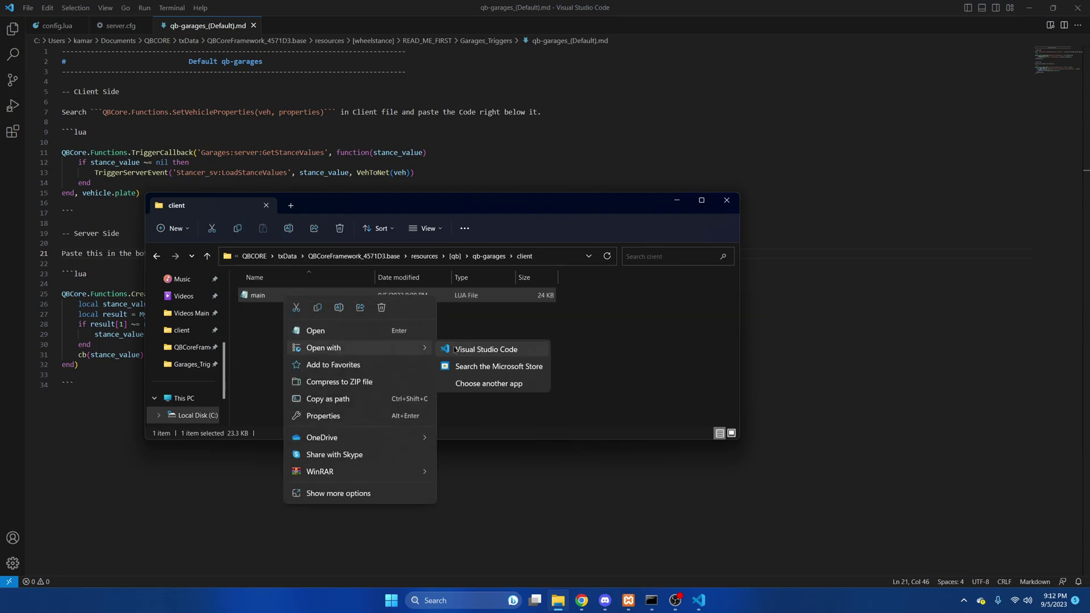
pyautogui.click(454, 349)
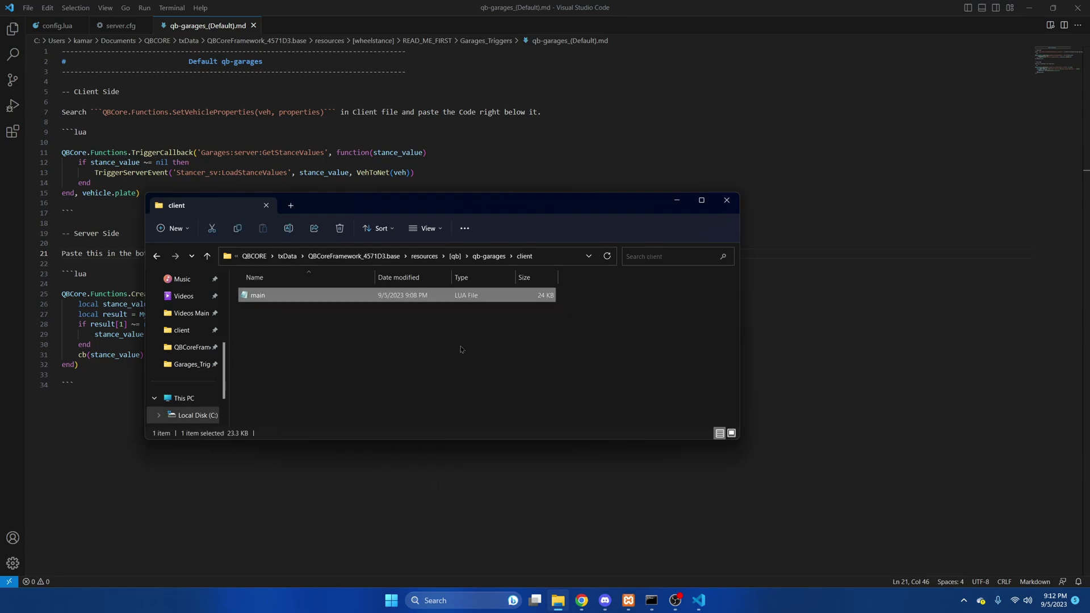
# Find the SetVehicleProperties(veh, properties) call at line 341 of client main.lua
pyautogui.click(222, 26)
pyautogui.moveTo(103, 114); pyautogui.dragTo(321, 115)
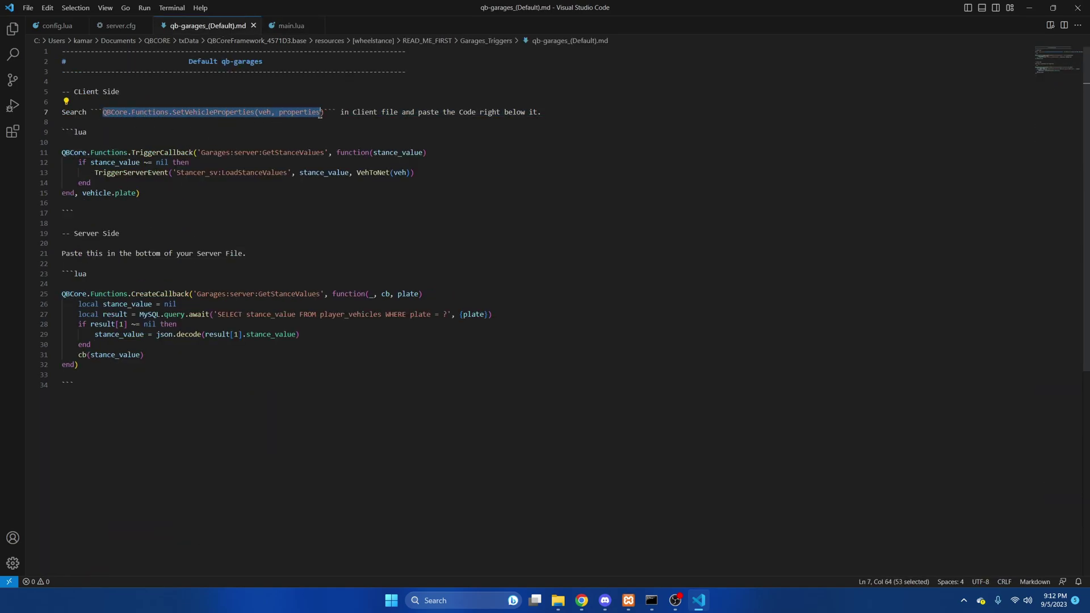
pyautogui.click(279, 27)
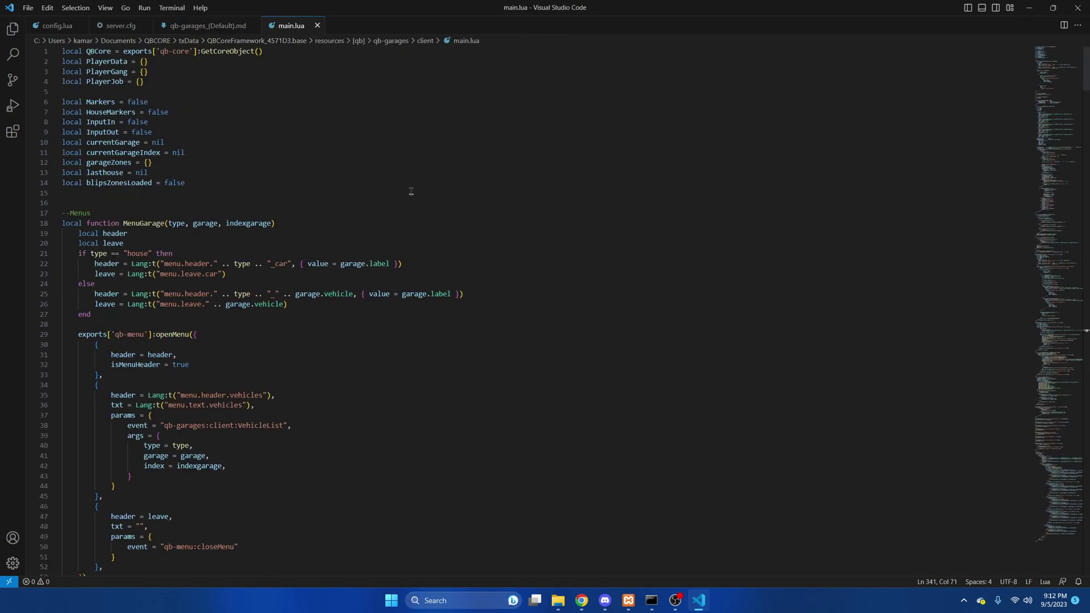
pyautogui.hotkey('ctrl', 'f')
pyautogui.write('QBCore.Functions.SetVehicleProperties(veh, properties)')
pyautogui.scroll(-1, 362, 205)
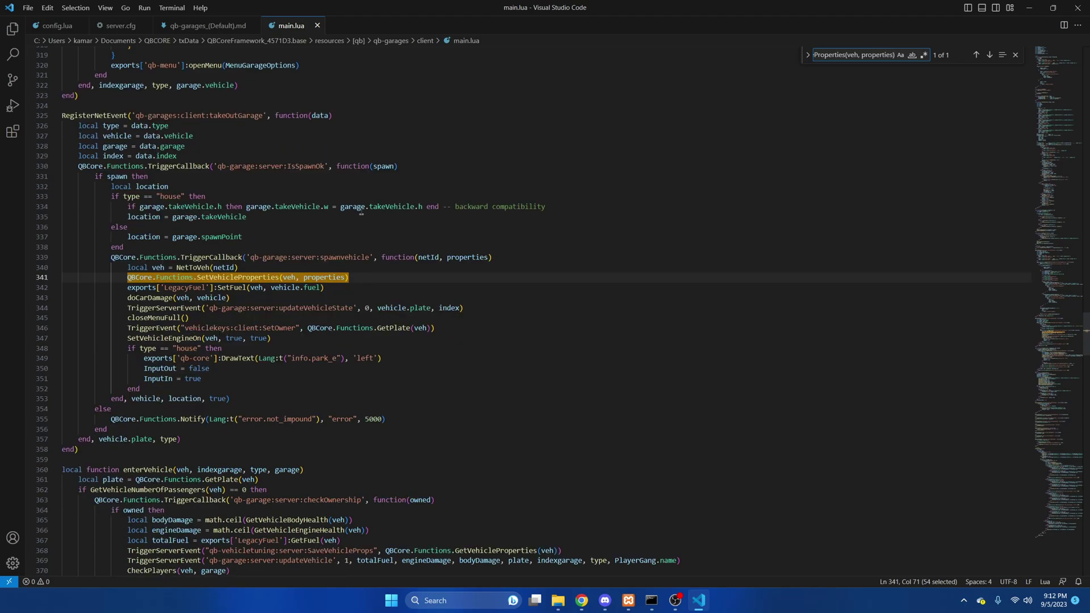
# Paste the guide's GetStanceValues client block (lines 11–15) after line 341 and save
pyautogui.click(200, 26)
pyautogui.click(259, 209)
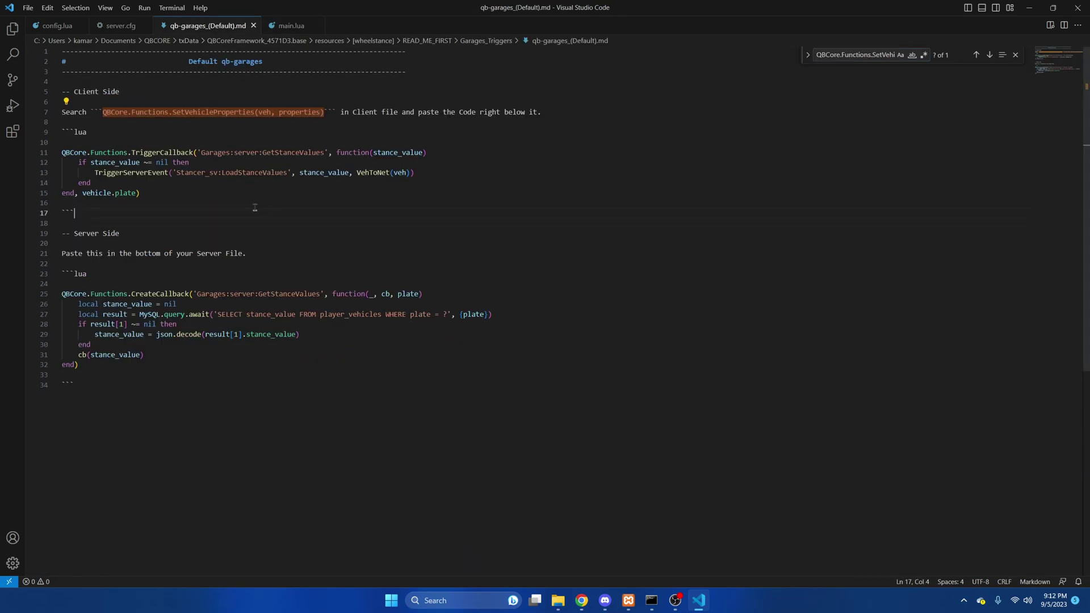
pyautogui.moveTo(153, 195); pyautogui.dragTo(63, 153)
pyautogui.hotkey('ctrl', 'c')
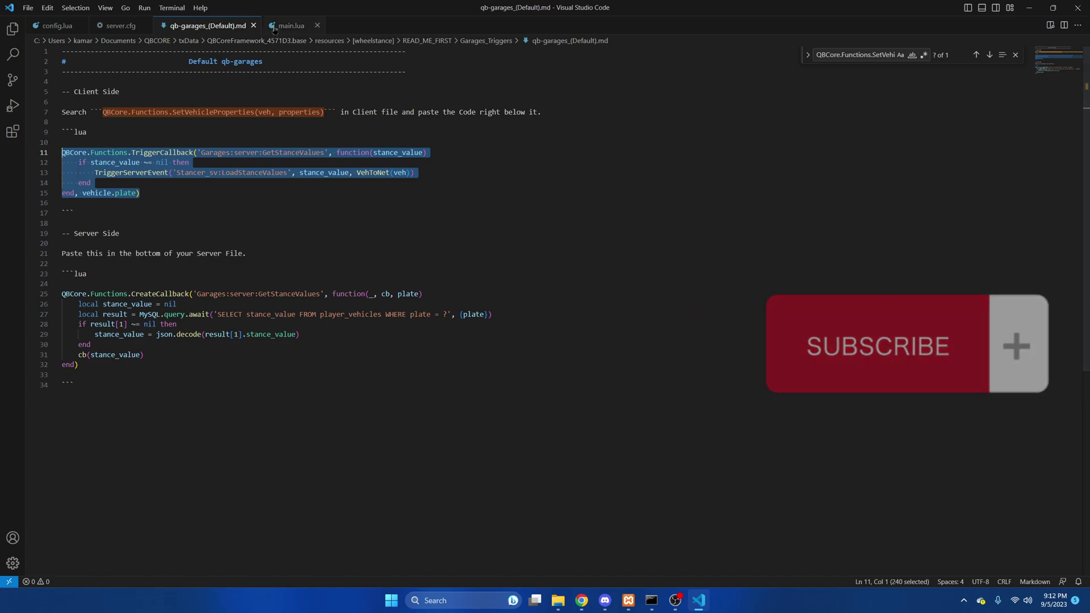
pyautogui.hotkey('ctrl', 'Tab')
pyautogui.click(1015, 56)
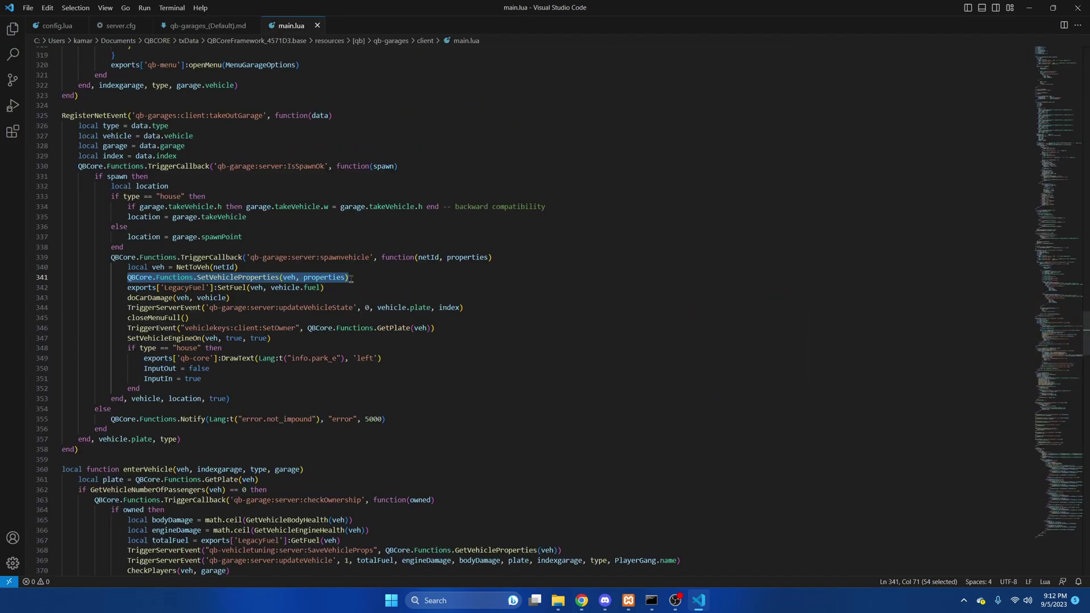
pyautogui.click(374, 278)
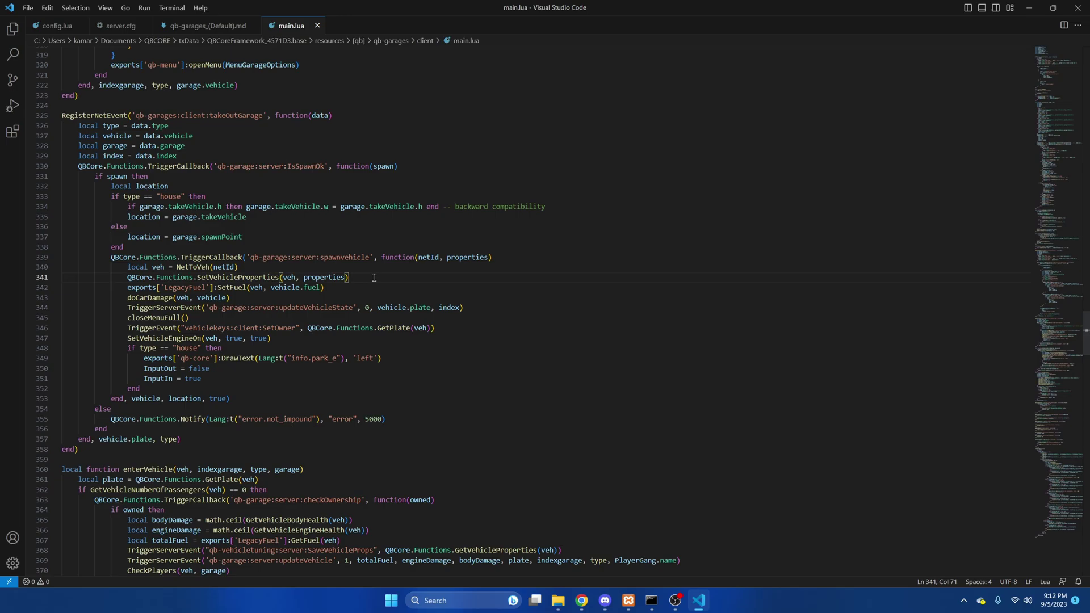
pyautogui.hotkey('ctrl', 'v')
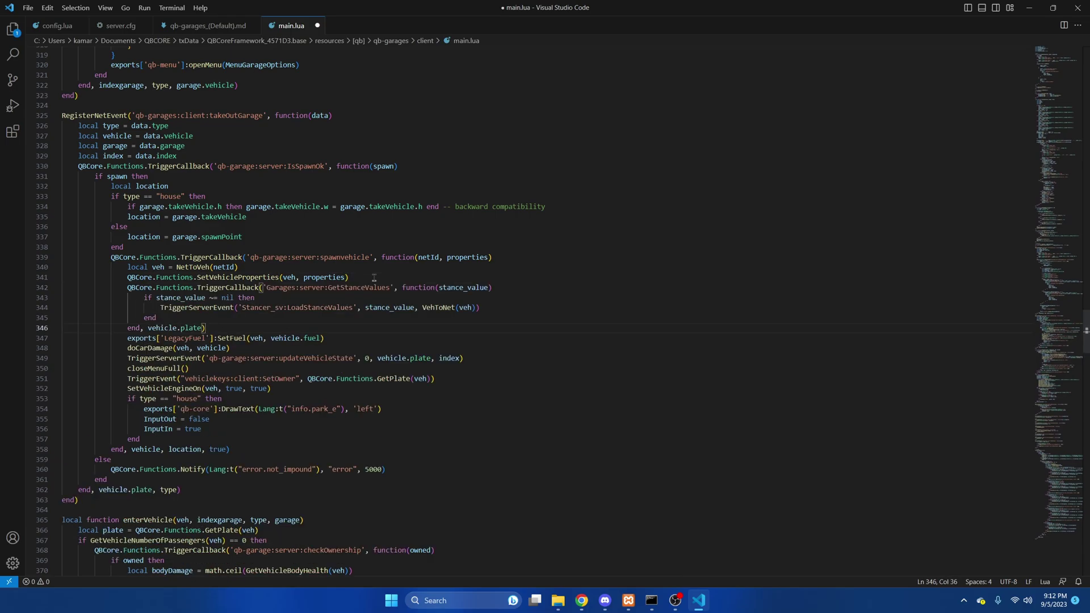
pyautogui.click(27, 8)
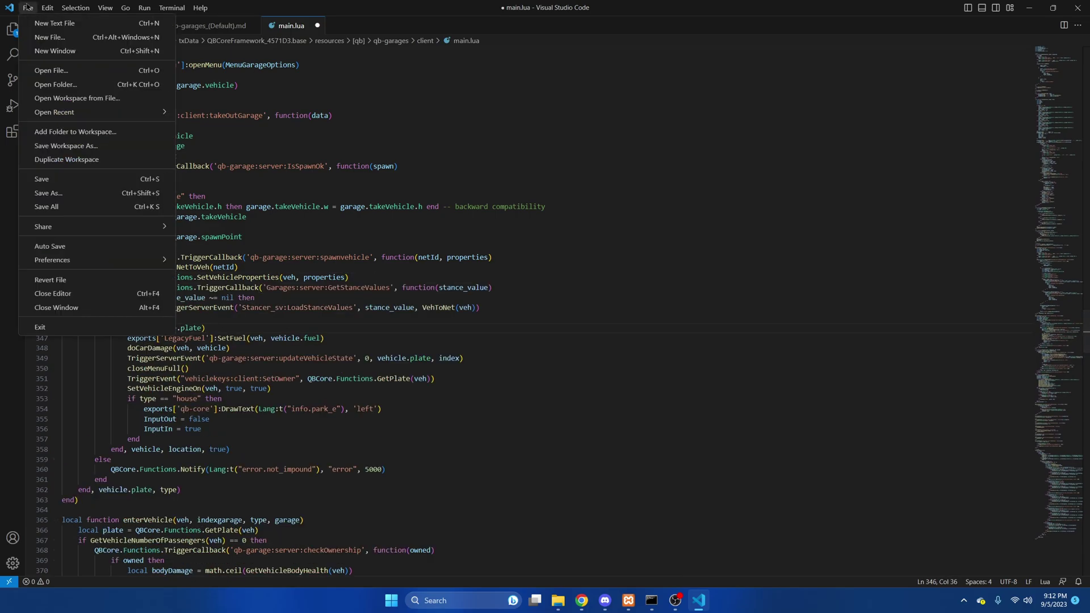
pyautogui.click(83, 180)
pyautogui.click(208, 26)
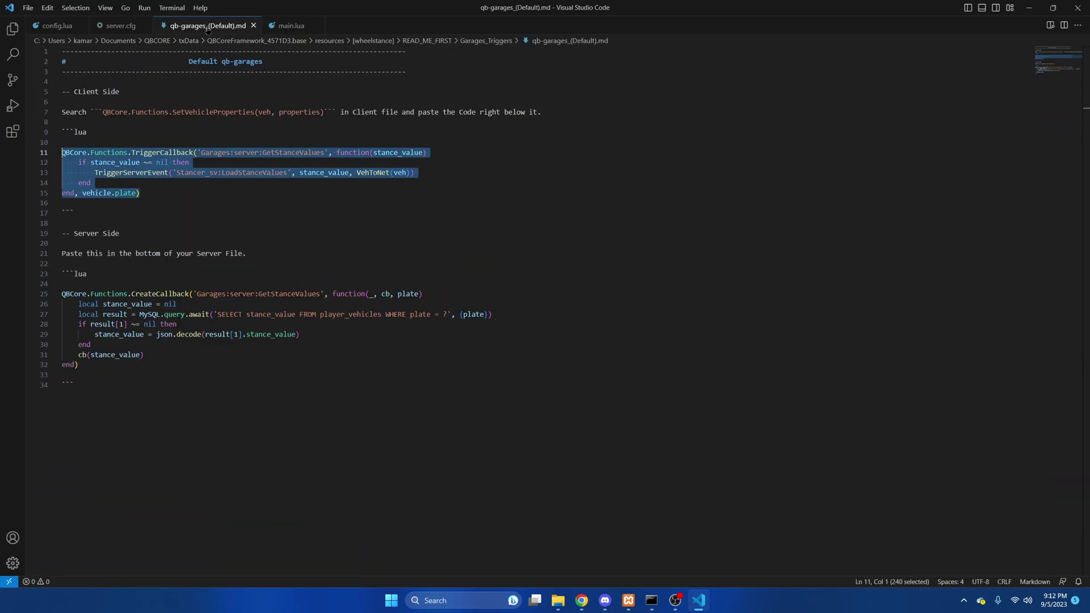
pyautogui.click(287, 223)
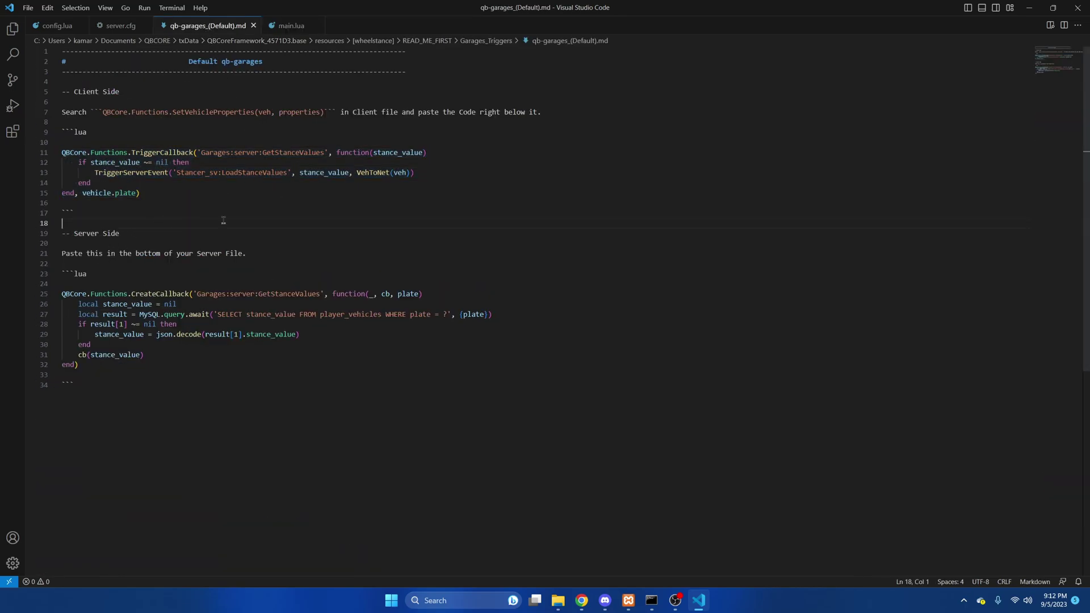
# Open qb-garages/server/main.lua in Visual Studio Code
pyautogui.click(558, 600)
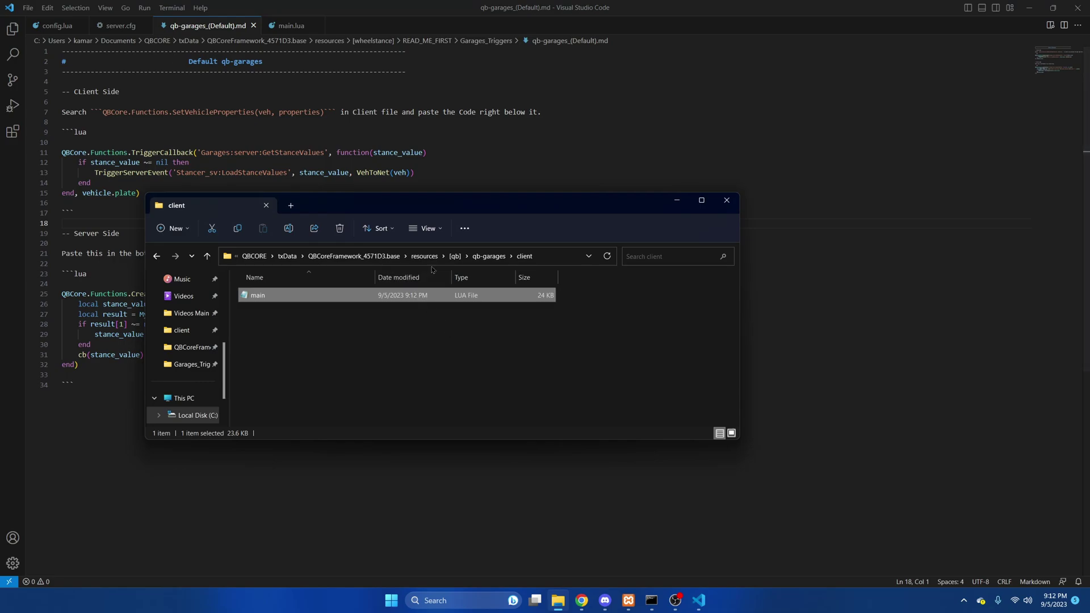
pyautogui.click(451, 255)
pyautogui.doubleClick(302, 353)
pyautogui.click(292, 300)
pyautogui.rightClick(292, 303)
pyautogui.moveTo(328, 352)
pyautogui.click(488, 353)
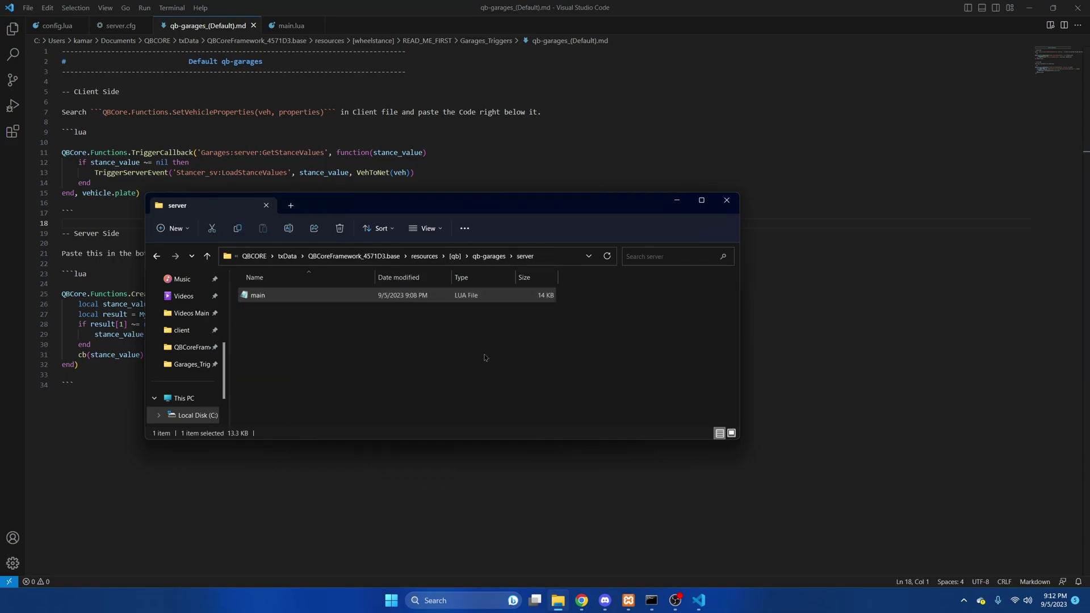
# Append the guide's GetStanceValues server callback (lines 25–32) to server main.lua and save
pyautogui.click(197, 28)
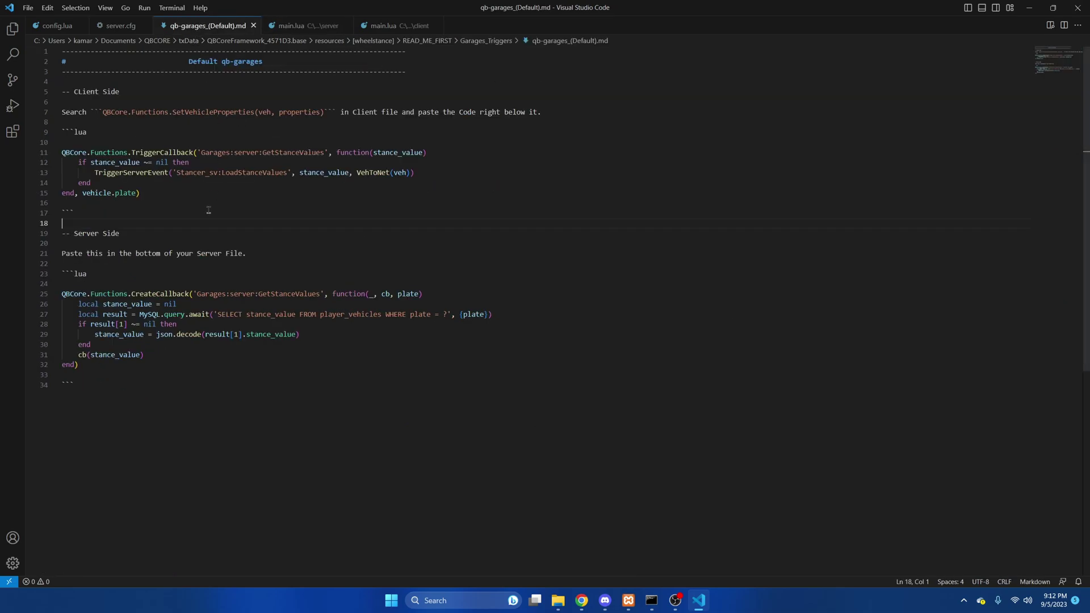
pyautogui.moveTo(95, 369); pyautogui.dragTo(48, 301)
pyautogui.hotkey('ctrl', 'c')
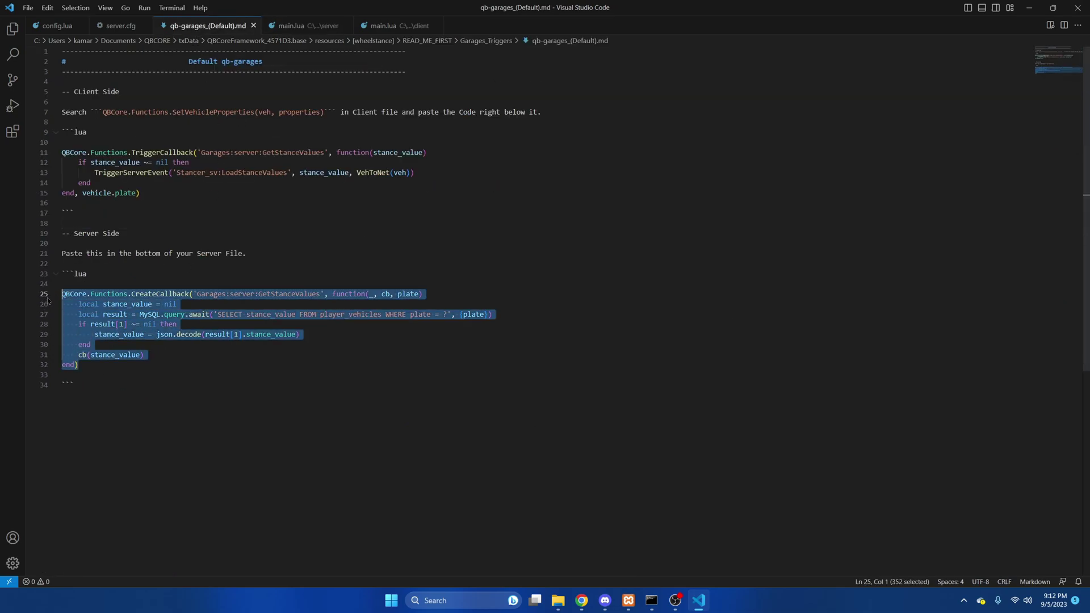
pyautogui.click(293, 29)
pyautogui.scroll(-20, 757, 406)
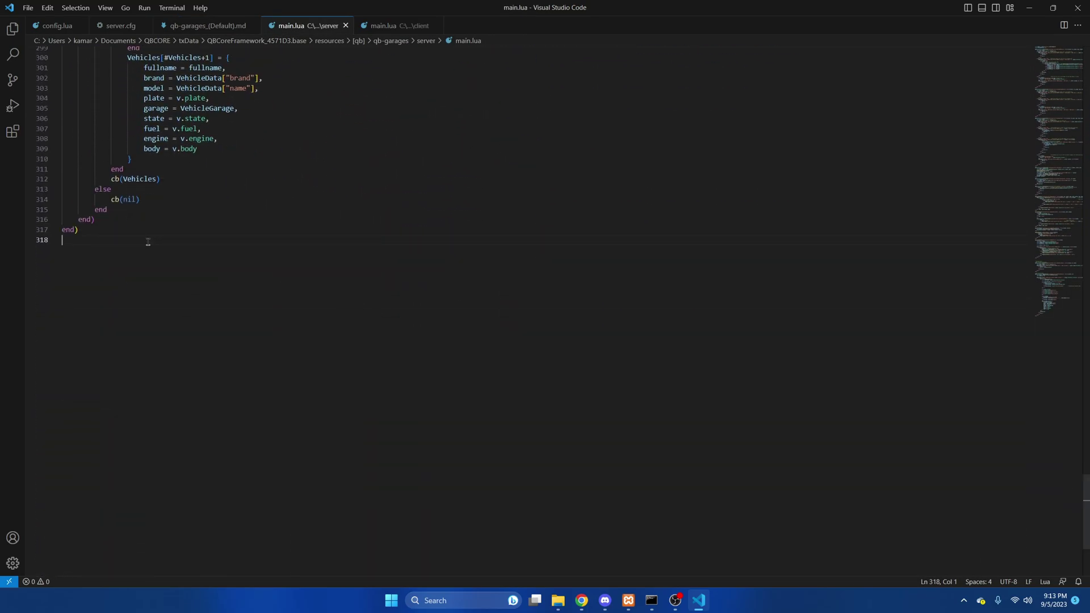
pyautogui.press('Return')
pyautogui.hotkey('ctrl', 'v')
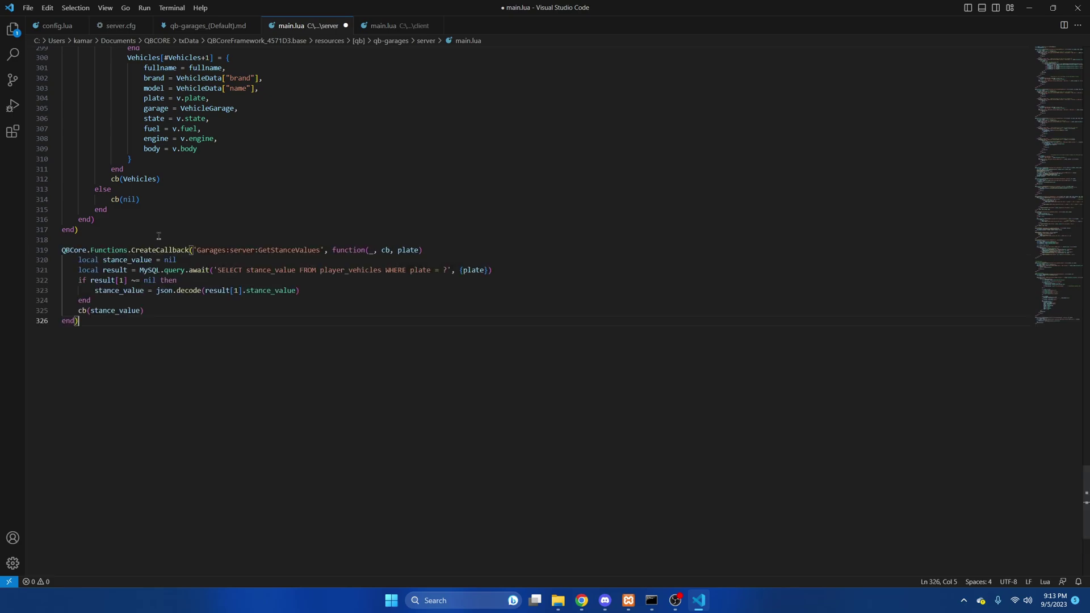
pyautogui.click(28, 7)
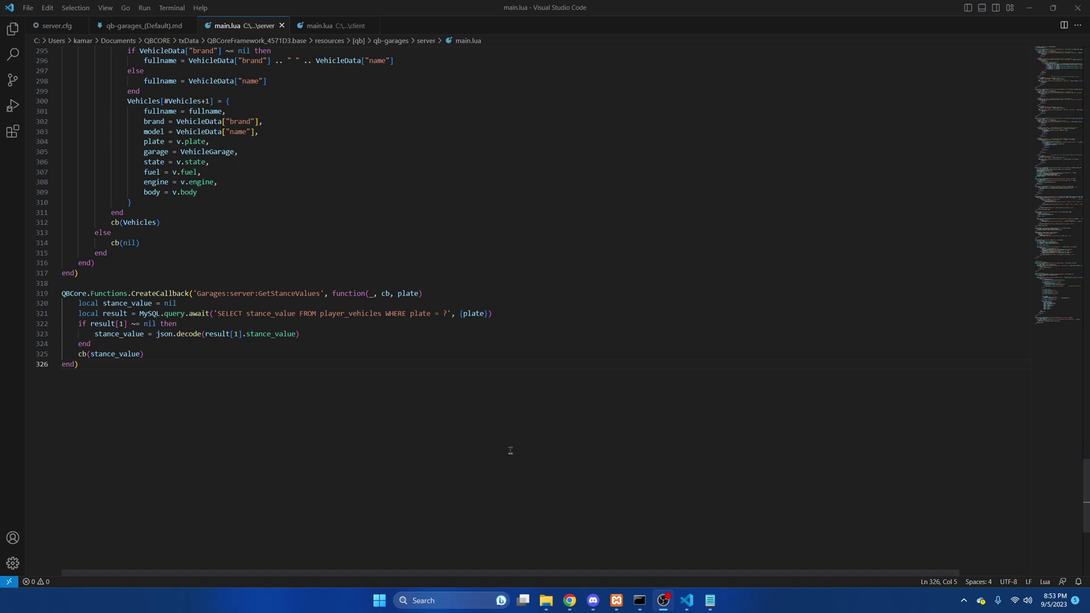
pyautogui.click(546, 600)
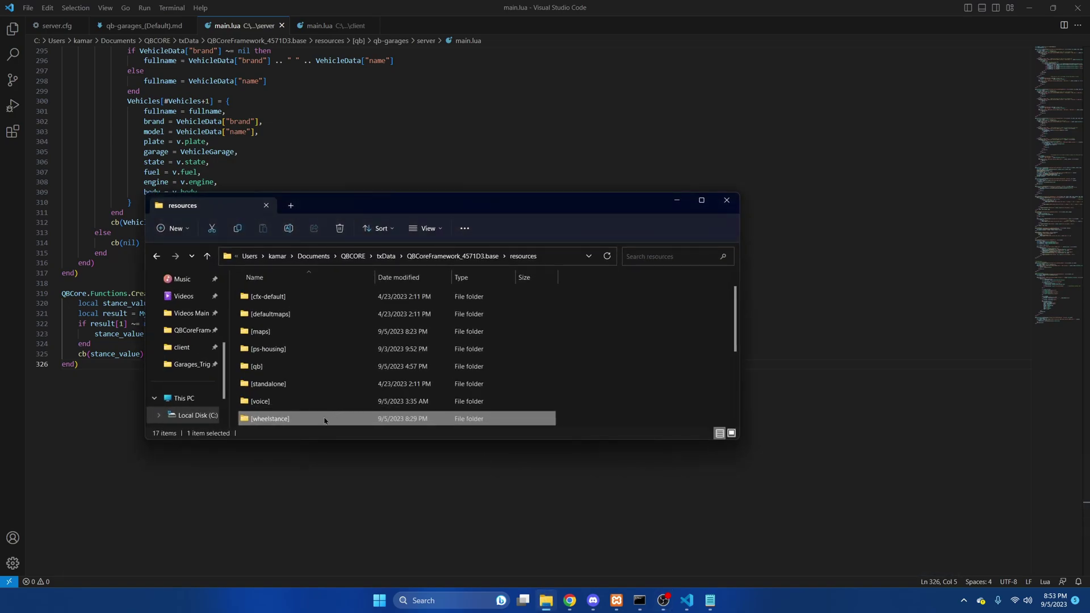
# Compare the Header_Logo designs and select the Design_1 6STR logo image
pyautogui.doubleClick(326, 419)
pyautogui.doubleClick(301, 315)
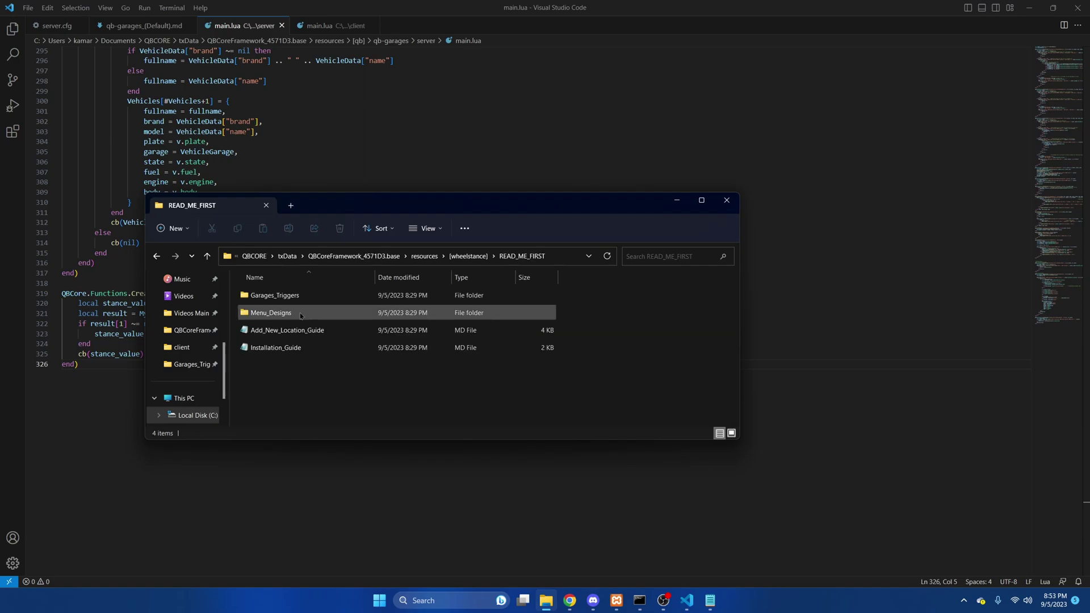
pyautogui.doubleClick(299, 314)
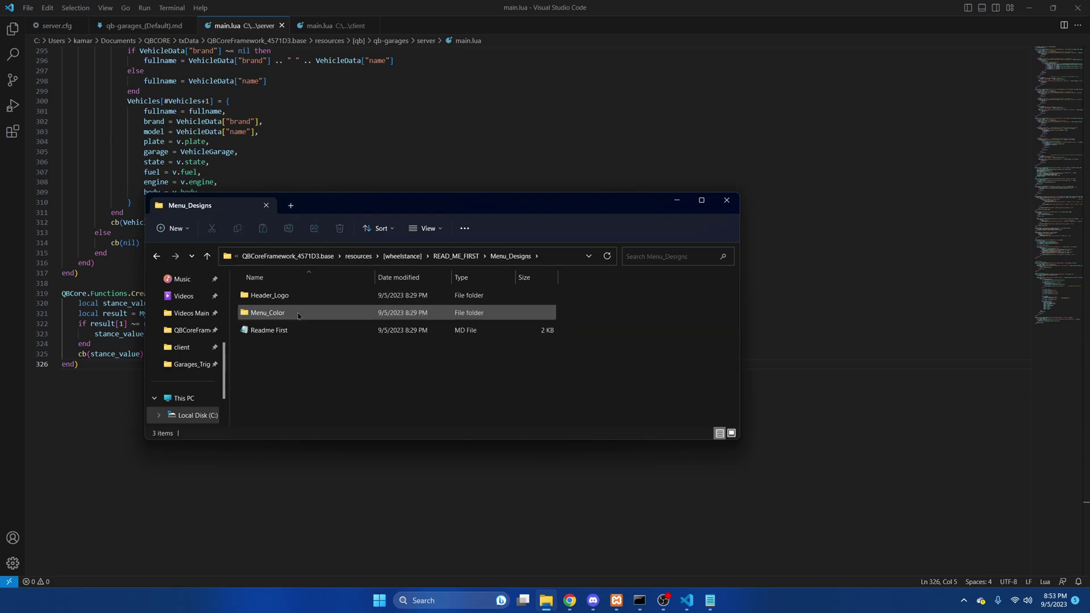
pyautogui.doubleClick(304, 300)
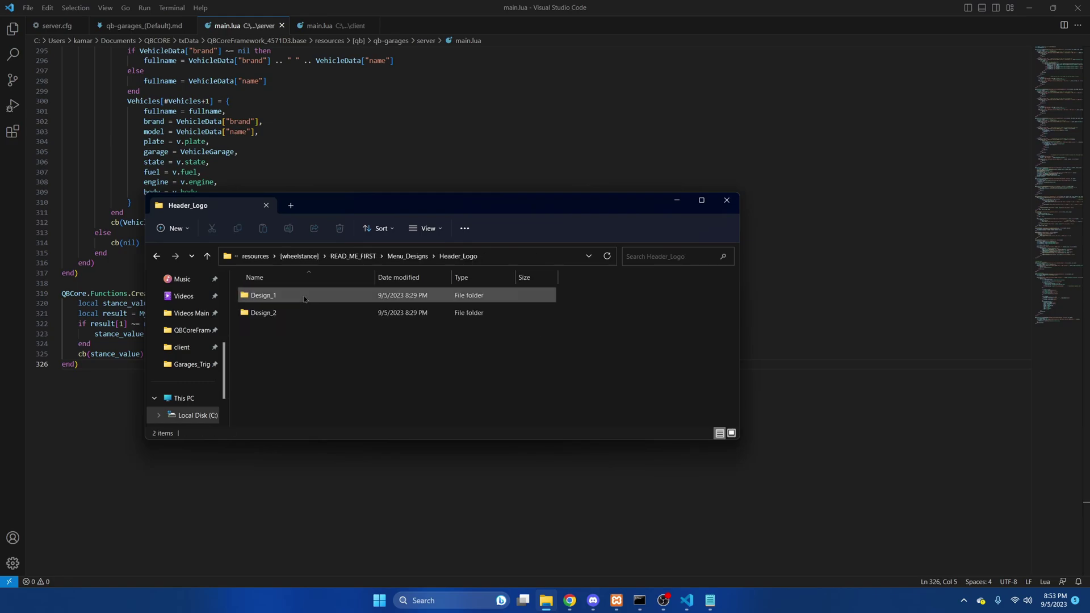
pyautogui.doubleClick(305, 300)
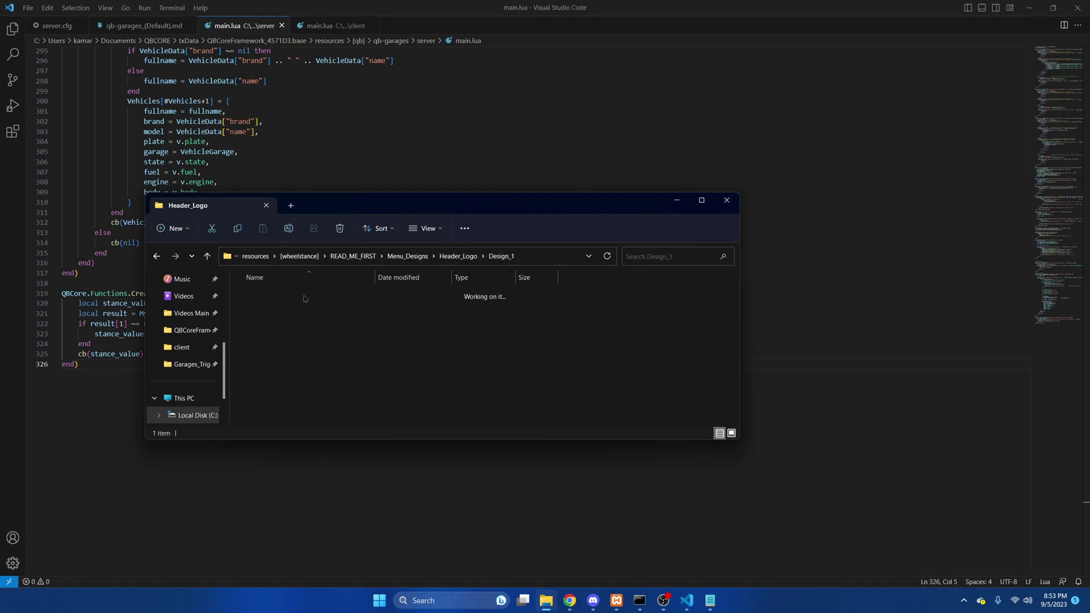
pyautogui.hotkey('alt', 'Left')
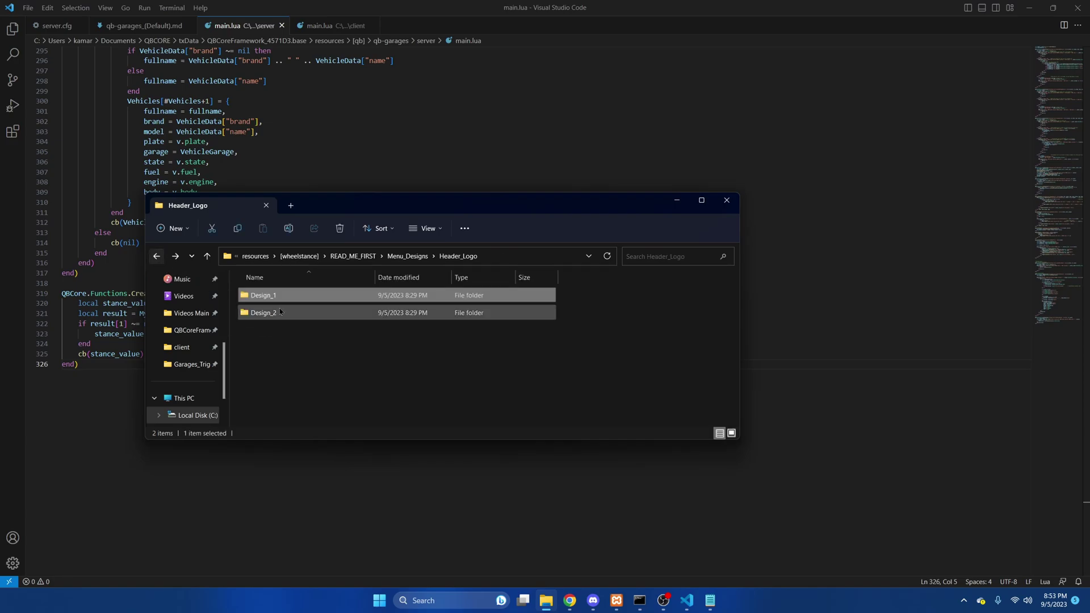
pyautogui.doubleClick(281, 312)
pyautogui.hotkey('alt', 'Left')
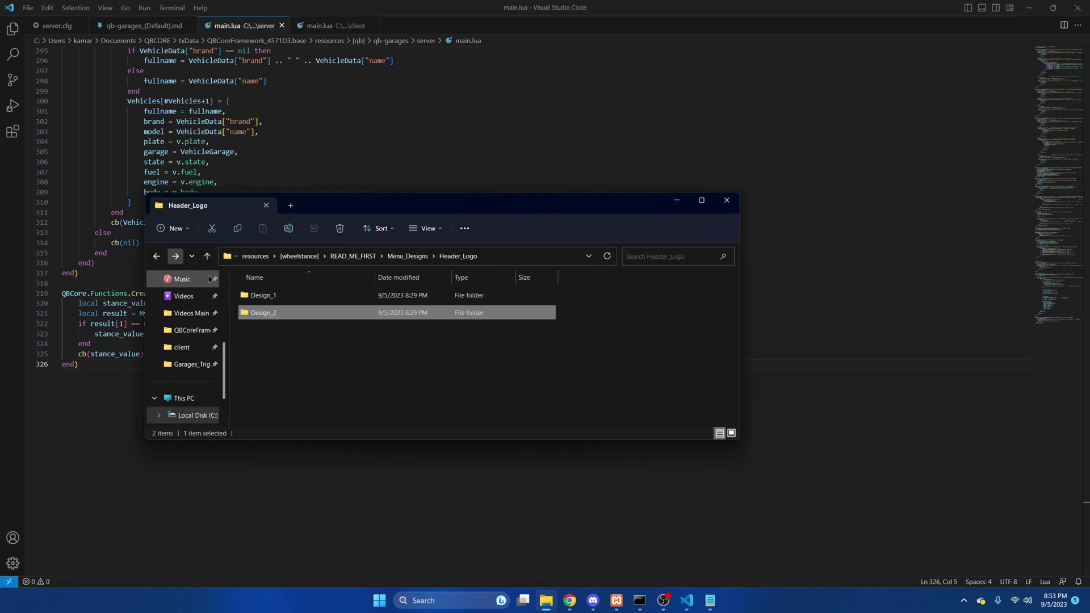
pyautogui.doubleClick(275, 296)
pyautogui.click(273, 304)
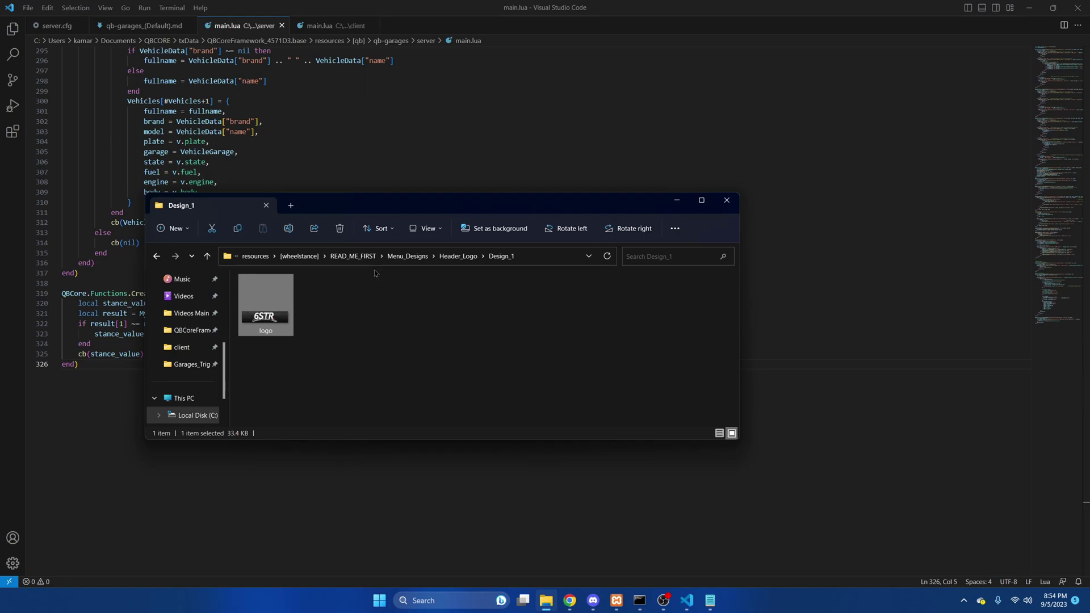
# Replace the logo in qb-wheelstancer/assets/html/imgs with the 6STR Design_1 image
pyautogui.click(352, 256)
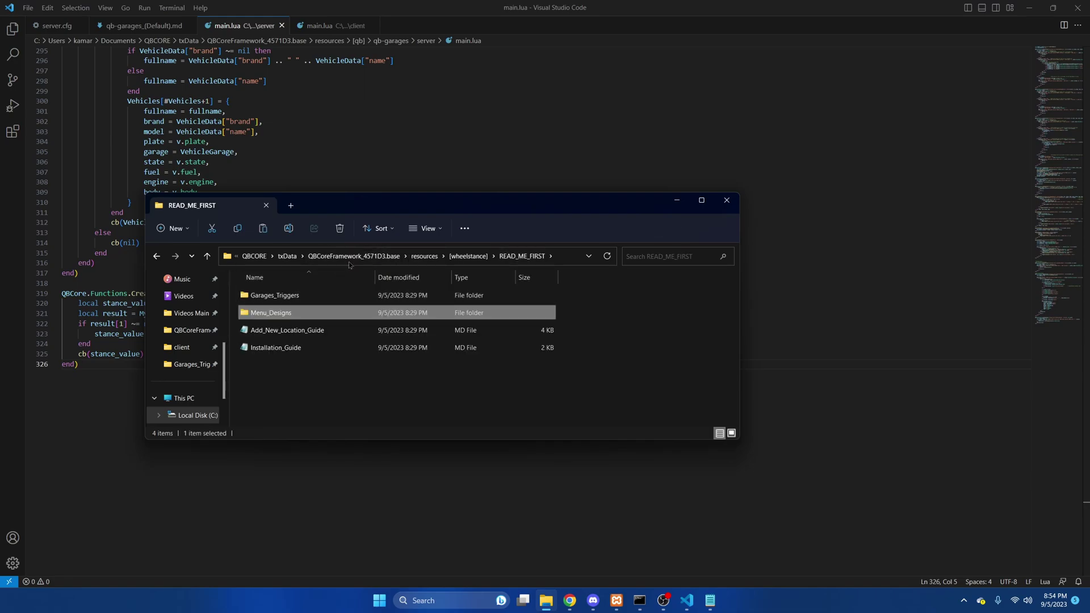
pyautogui.click(469, 256)
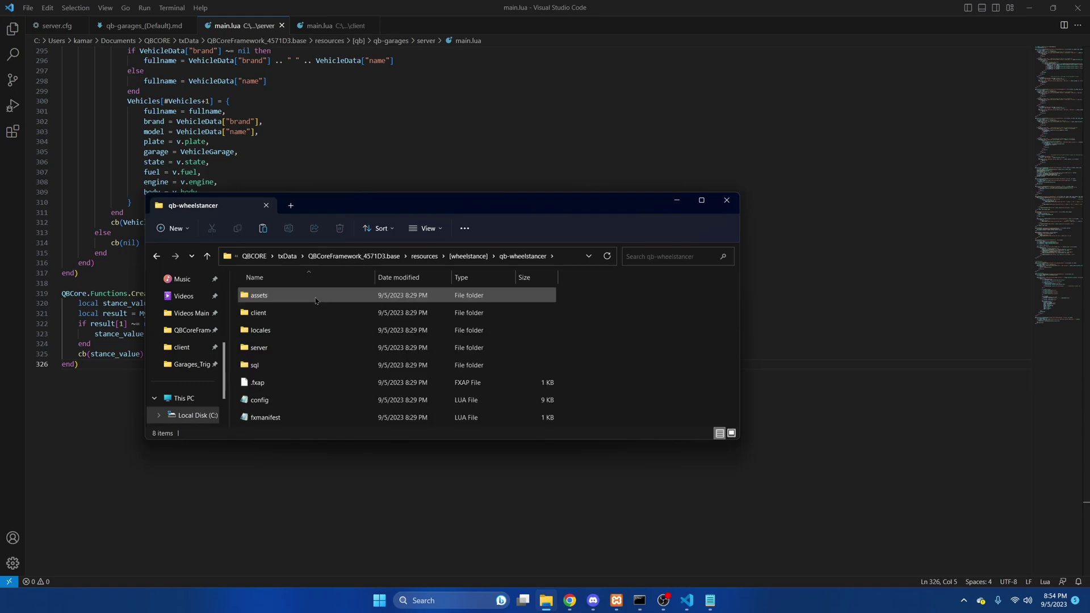
pyautogui.doubleClick(314, 300)
pyautogui.doubleClick(313, 296)
pyautogui.doubleClick(306, 316)
pyautogui.doubleClick(265, 318)
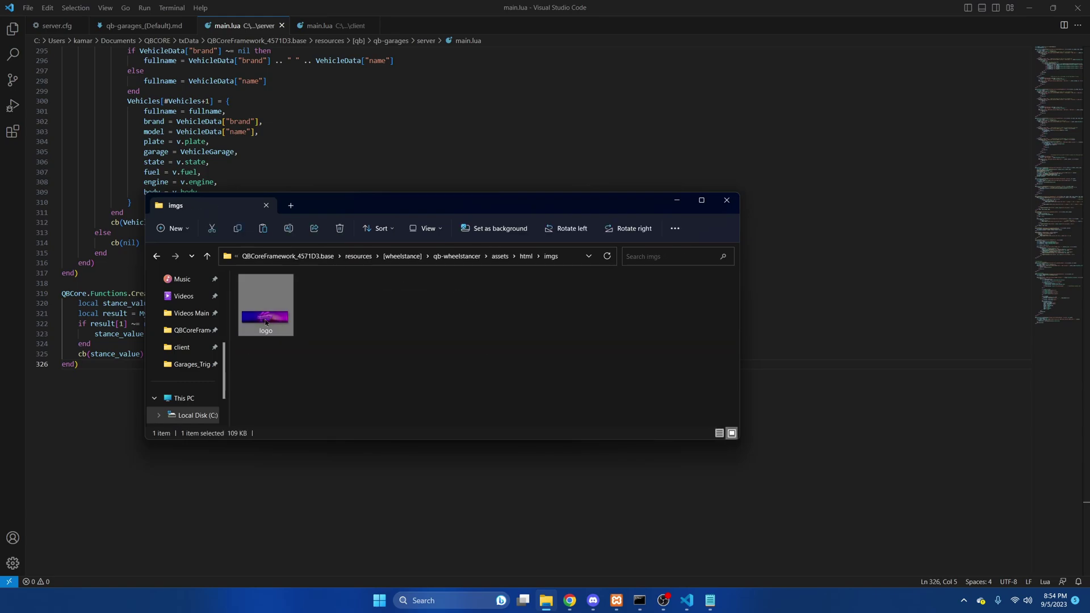
pyautogui.press('Delete')
pyautogui.hotkey('ctrl', 'z')
# Navigate back to the READ_ME_FIRST Menu_Designs folder
pyautogui.click(156, 256)
pyautogui.click(157, 256)
pyautogui.click(157, 256)
pyautogui.click(157, 256)
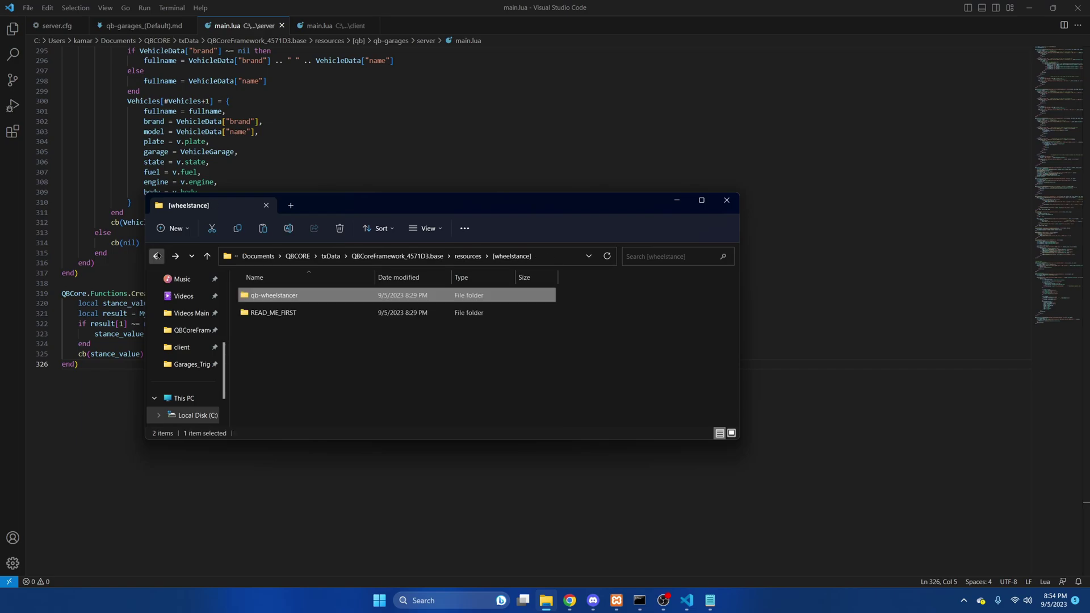
pyautogui.doubleClick(315, 312)
pyautogui.doubleClick(314, 314)
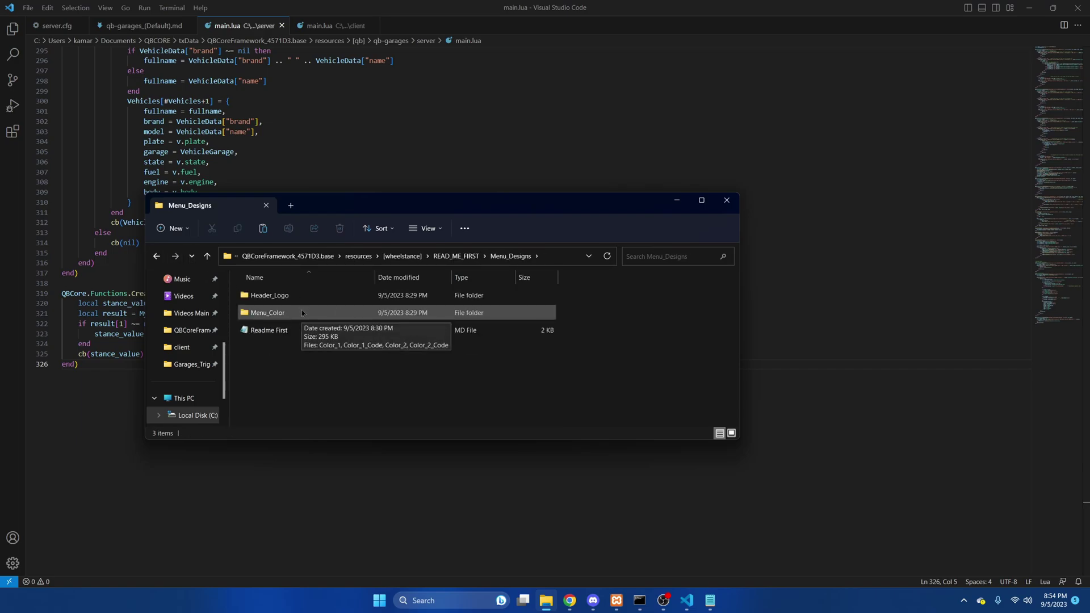
# Preview the Color_1 and Color_2 menu designs in Photos, then open Color_1_Code.css in VS Code
pyautogui.doubleClick(302, 313)
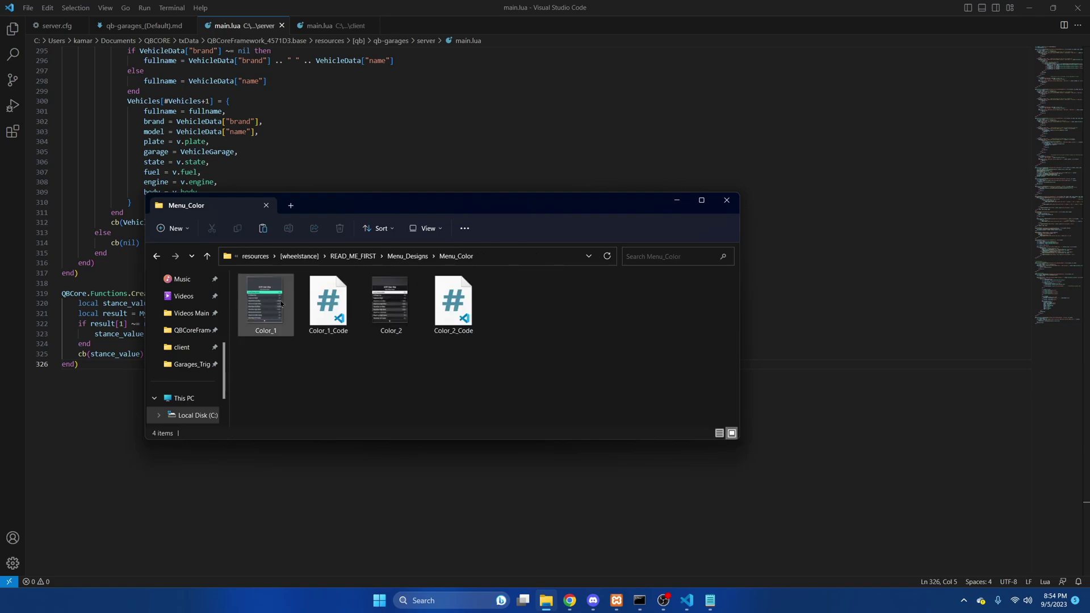
pyautogui.doubleClick(265, 300)
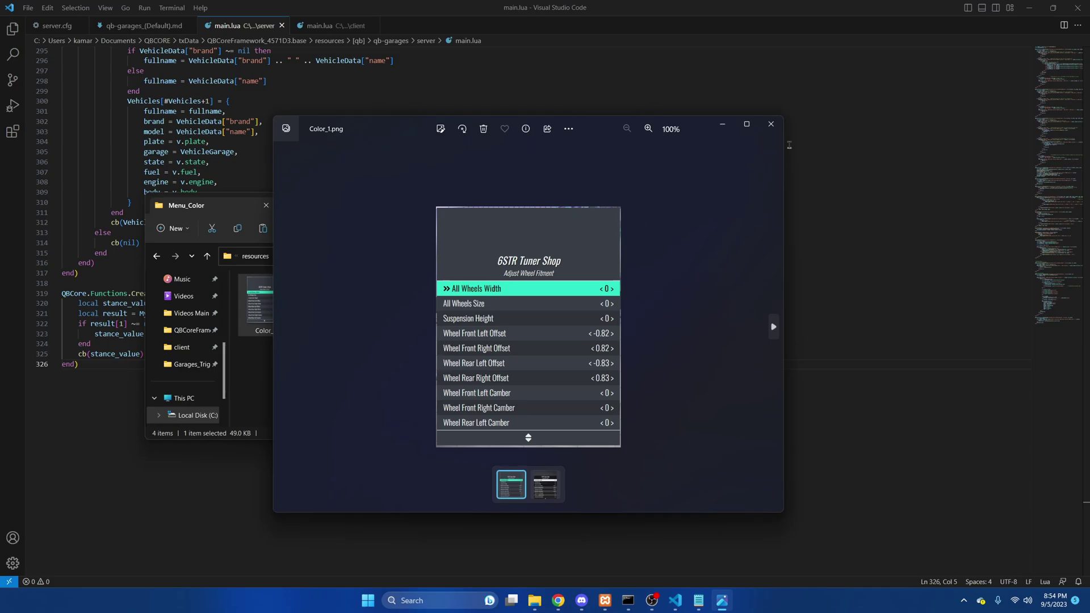
pyautogui.click(771, 124)
pyautogui.doubleClick(391, 299)
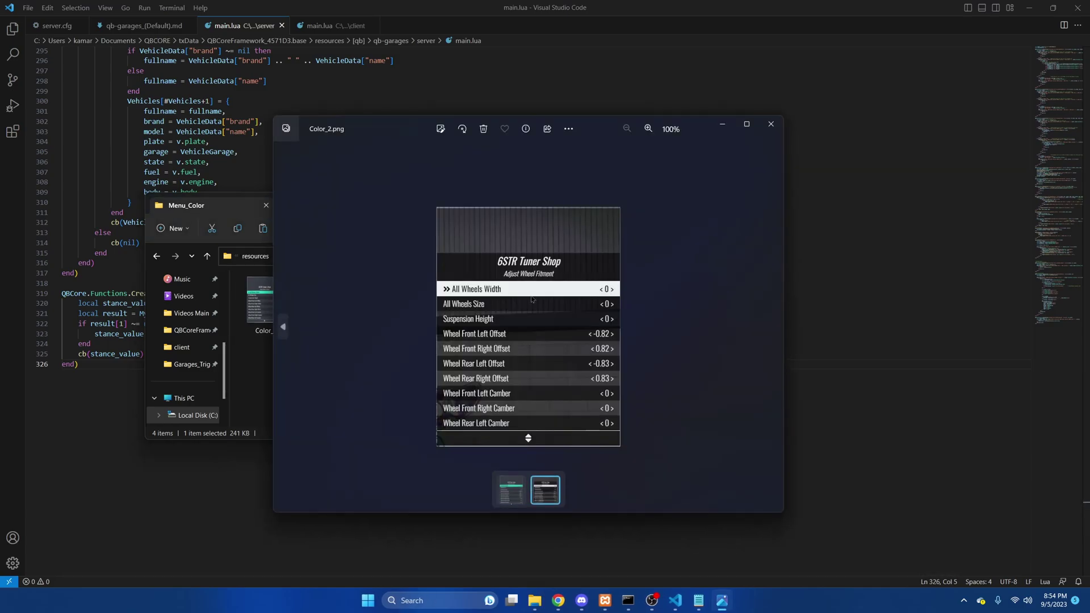
pyautogui.click(772, 123)
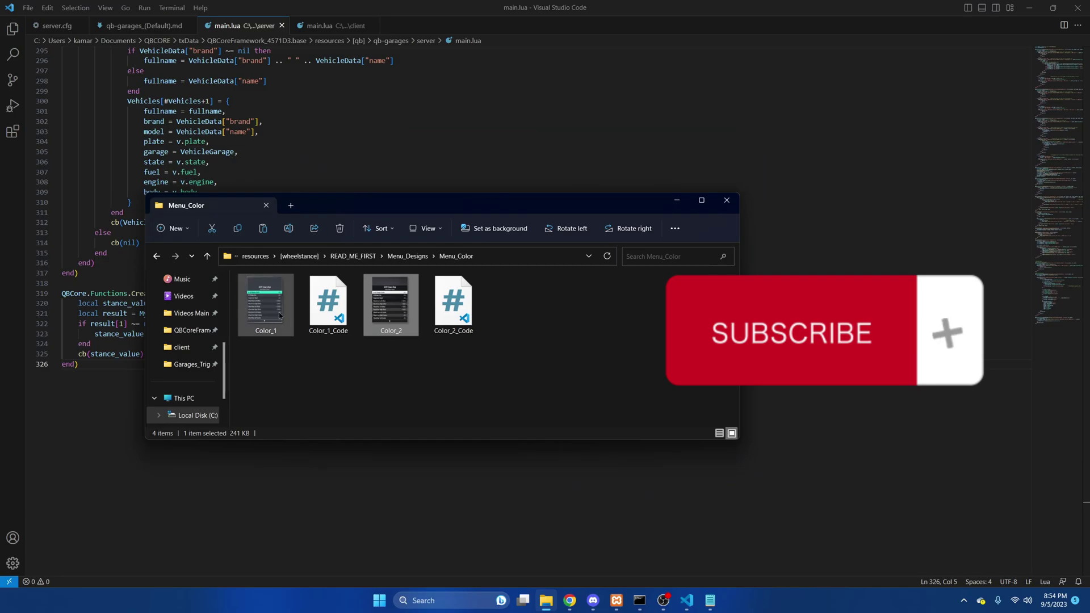
pyautogui.click(327, 303)
pyautogui.doubleClick(327, 302)
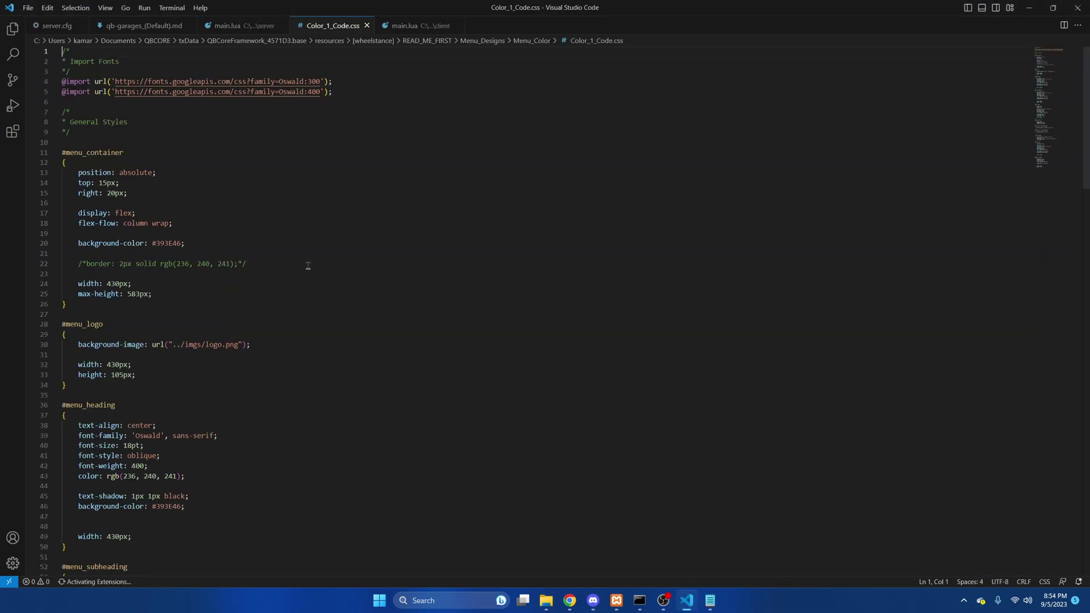
# Replace qb-wheelstancer's assets/html/css/menu.css contents with the Color_1_Code.css stylesheet
pyautogui.hotkey('ctrl', 'a')
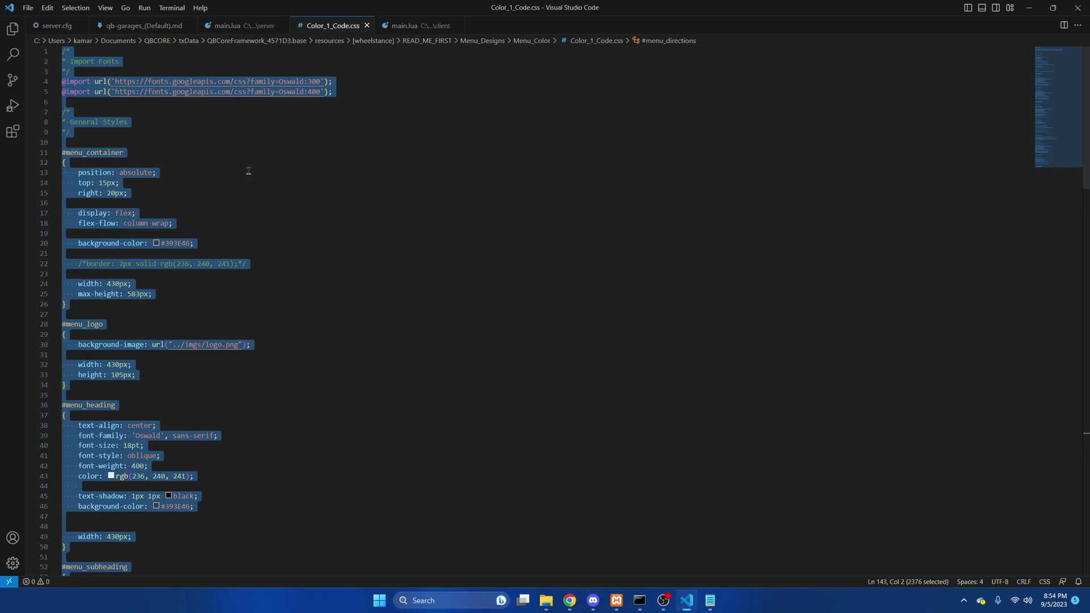
pyautogui.click(547, 600)
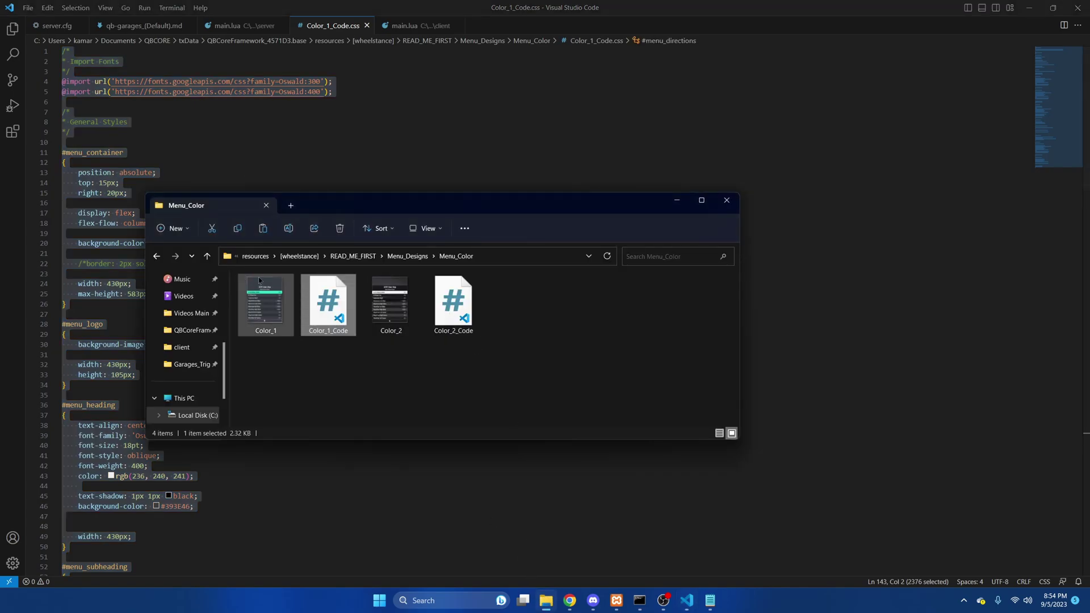
pyautogui.click(289, 256)
pyautogui.doubleClick(316, 296)
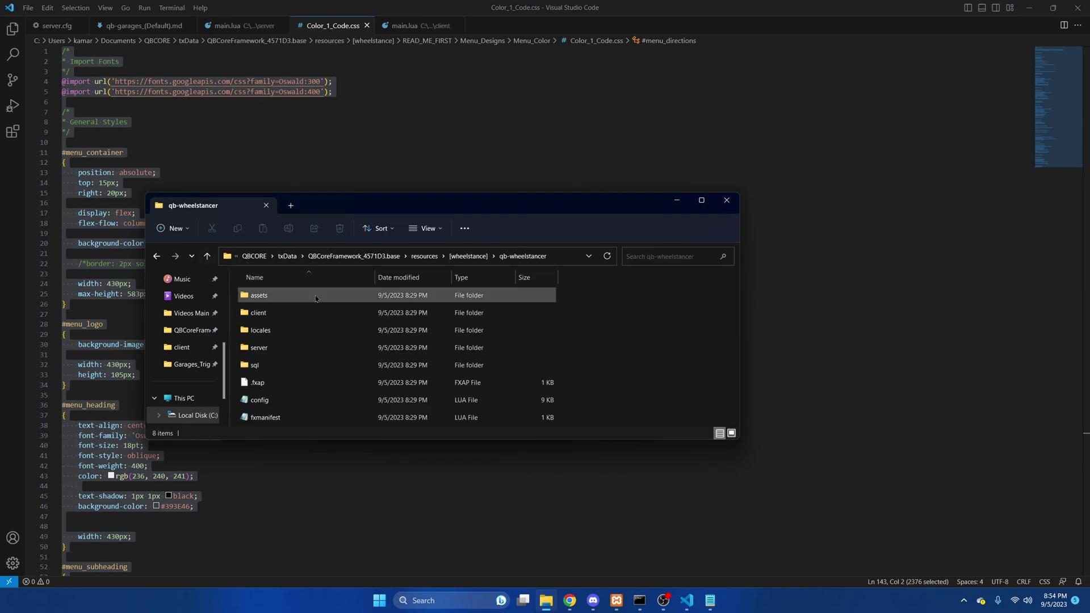
pyautogui.doubleClick(316, 297)
pyautogui.doubleClick(315, 296)
pyautogui.doubleClick(315, 296)
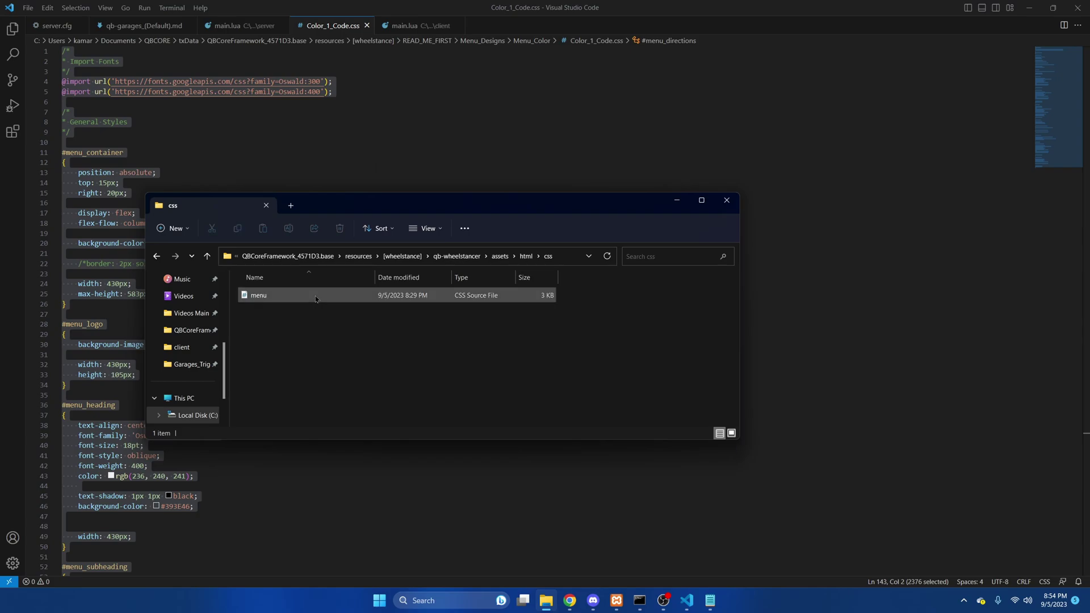
pyautogui.doubleClick(294, 297)
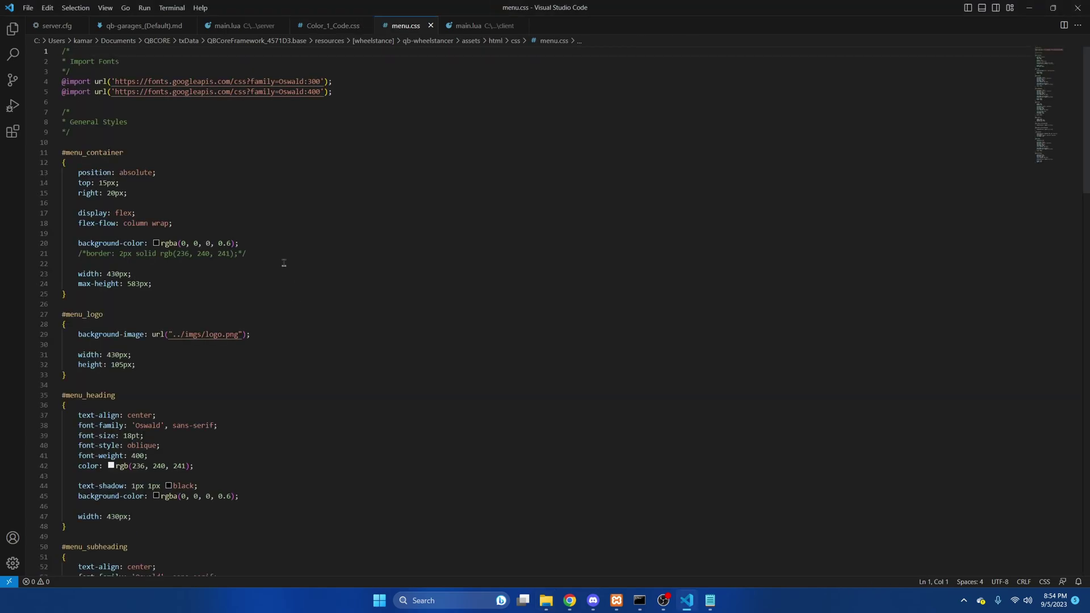
pyautogui.hotkey('ctrl', 'a')
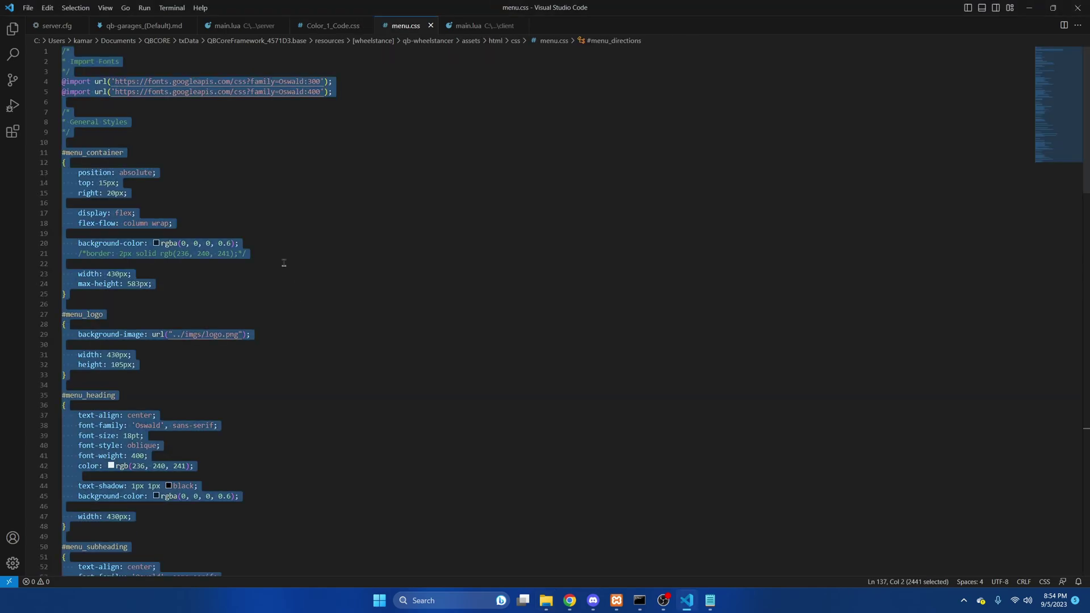
pyautogui.hotkey('ctrl', 'v')
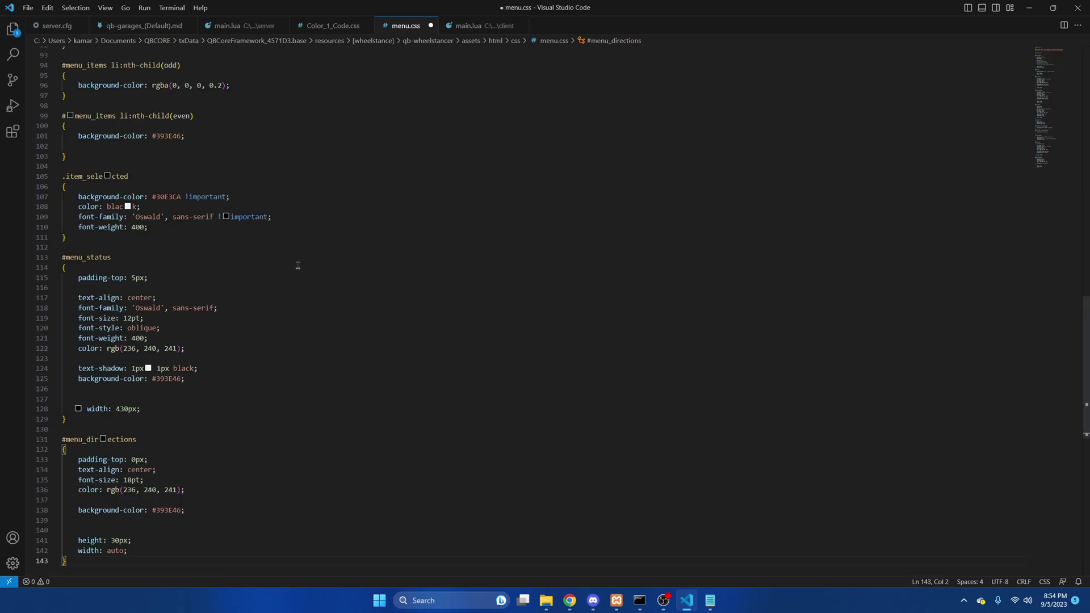